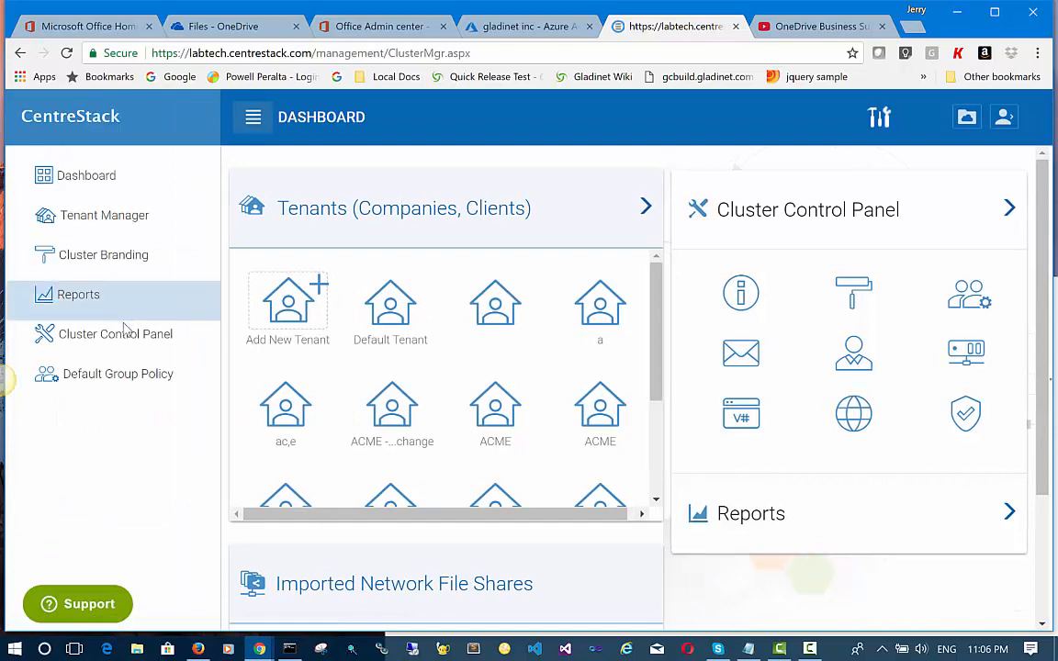
Open CentreStack's Storage Manager and scroll to the OneDrive for Business client ID, secret and callback URL
left_click(123, 336)
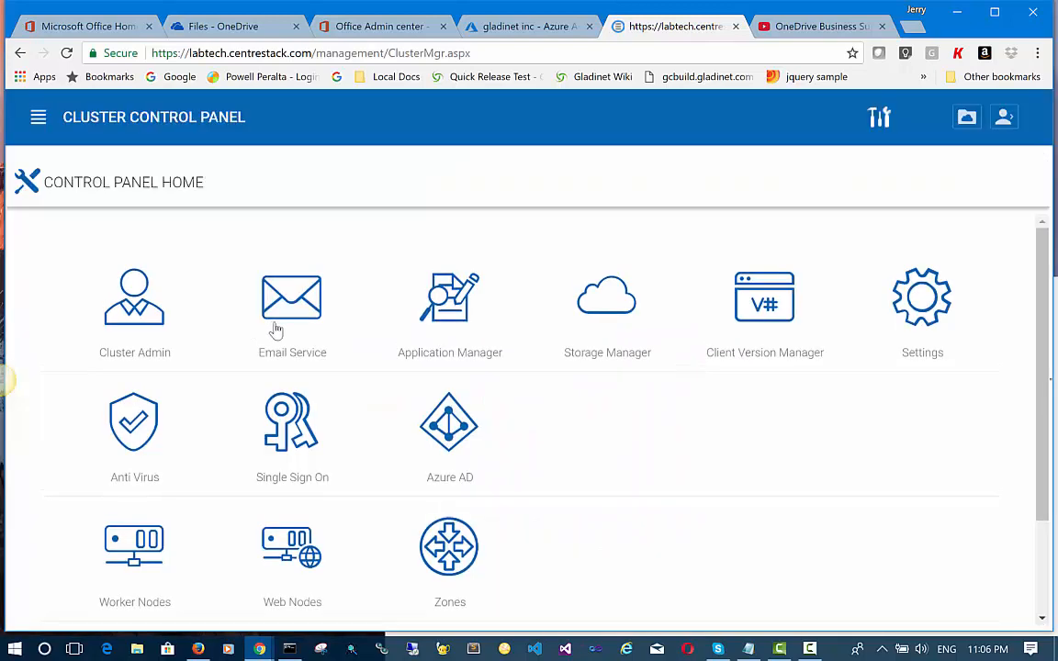
left_click(614, 317)
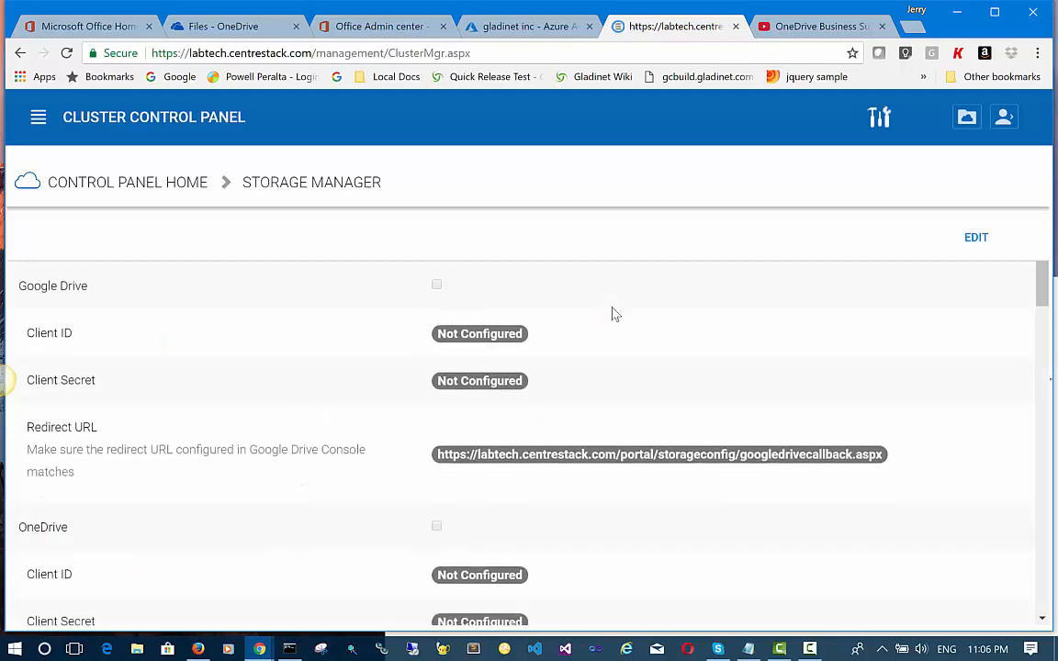
scroll(614, 315, "down", 6)
scroll(614, 315, "up", 3)
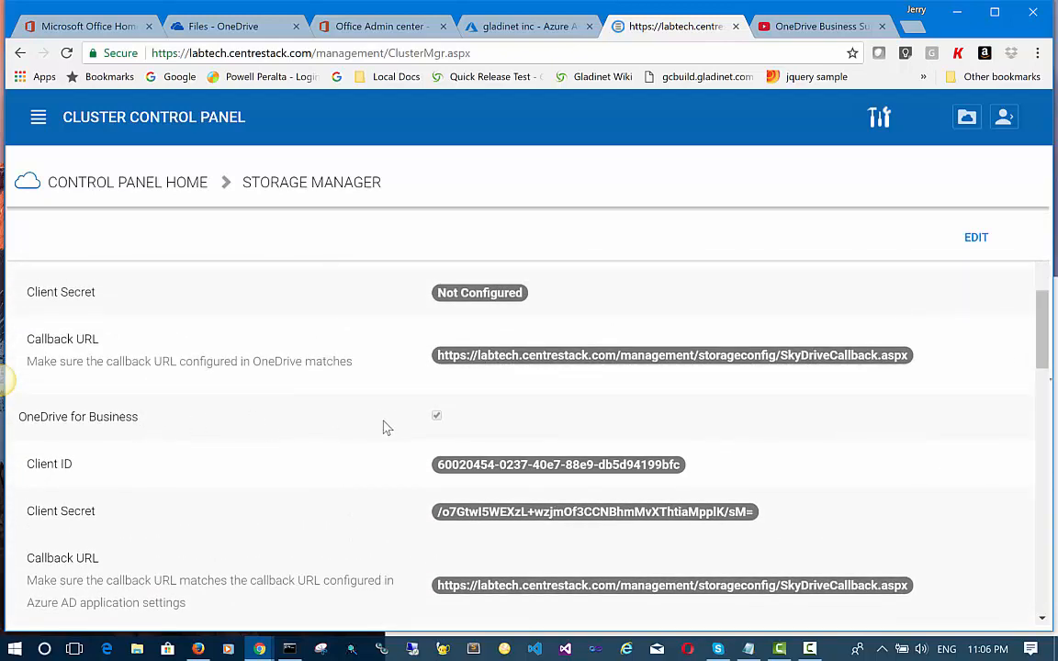
scroll(222, 368, "down", 1)
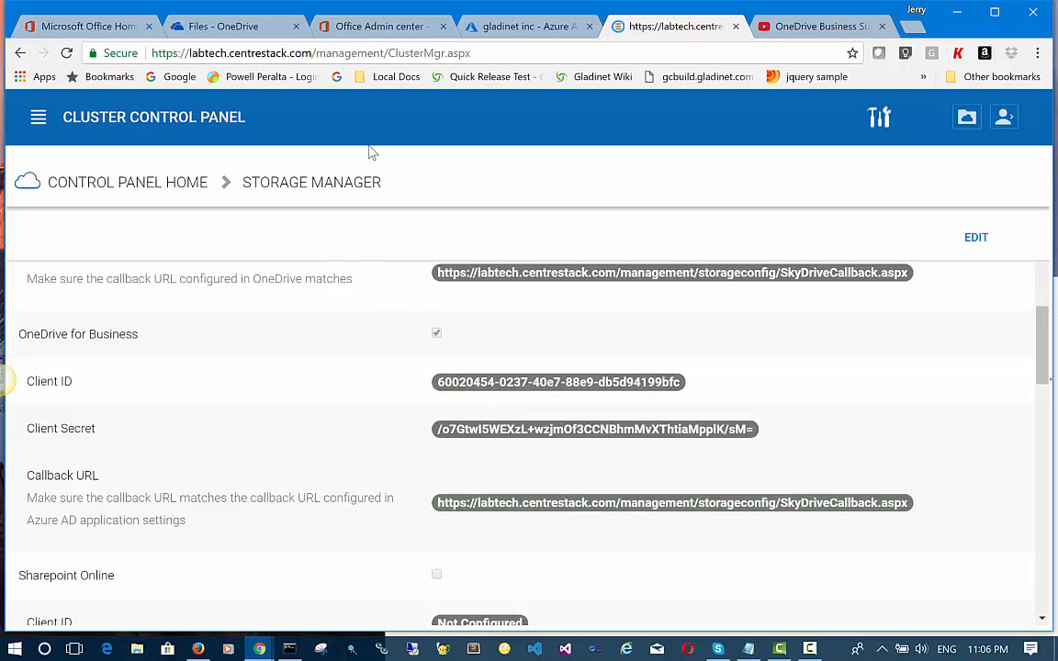
Switch to the Azure AD admin center and browse App registrations, including the Onedrive Biz app
left_click(387, 29)
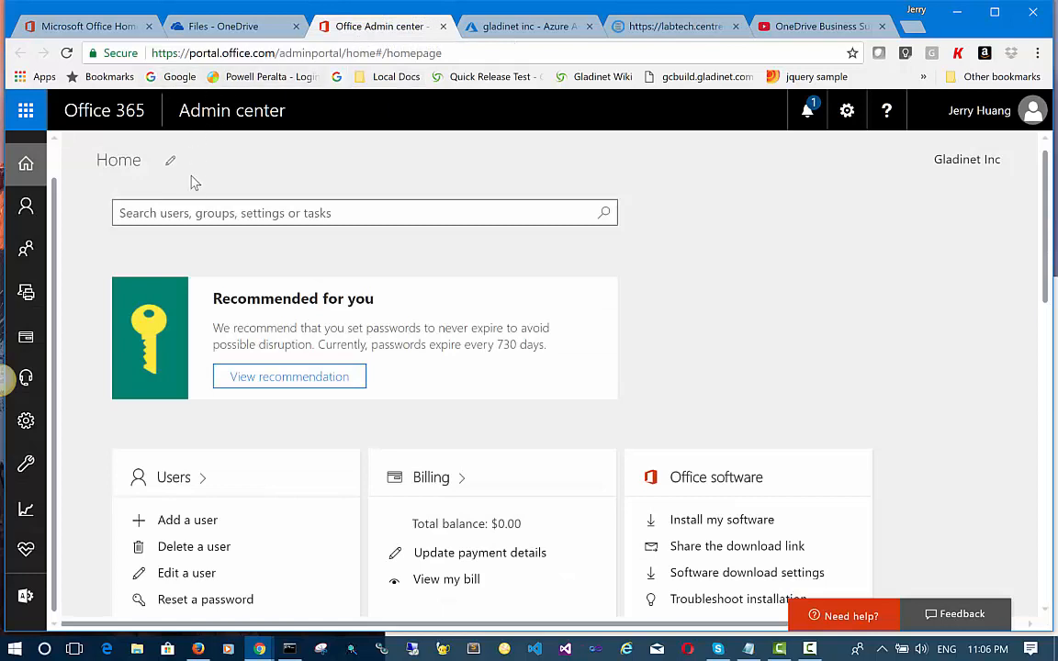
left_click(461, 28)
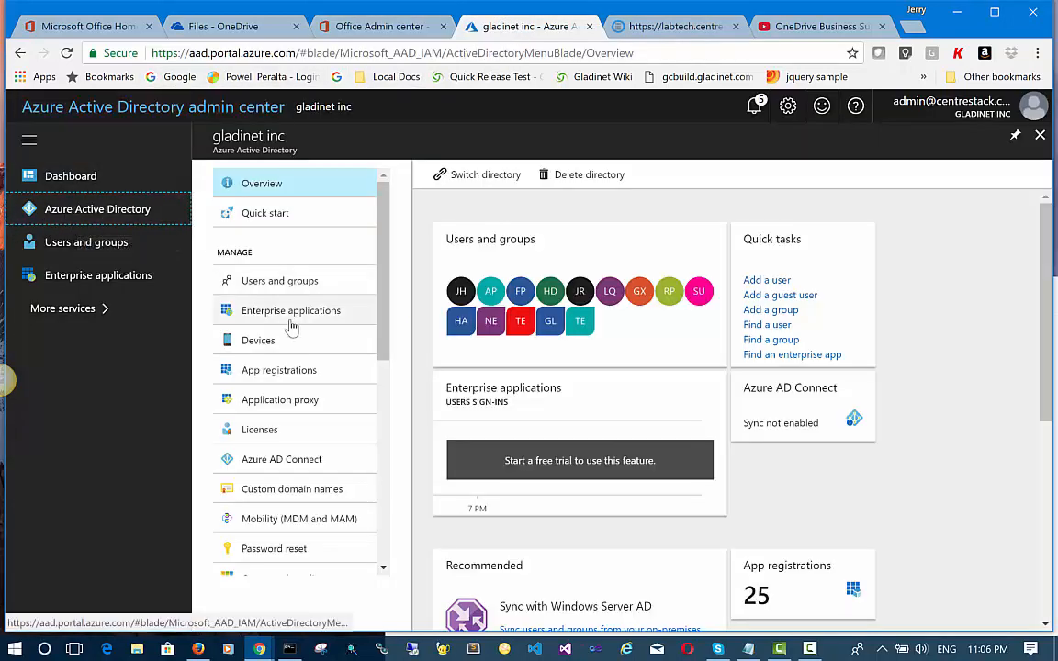
left_click(264, 372)
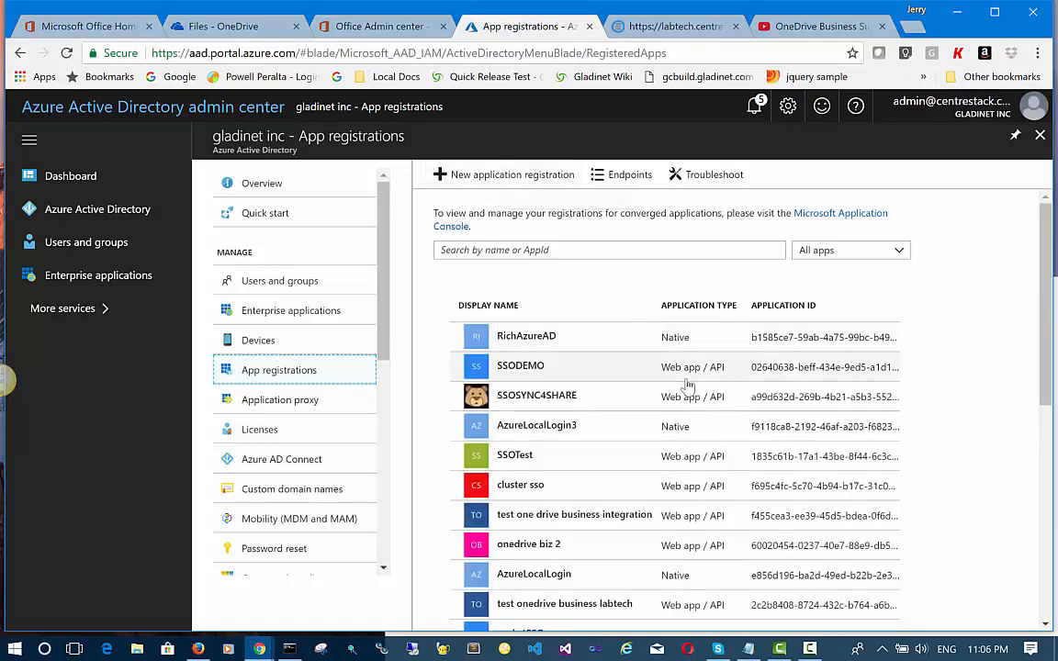
scroll(621, 385, "down", 10)
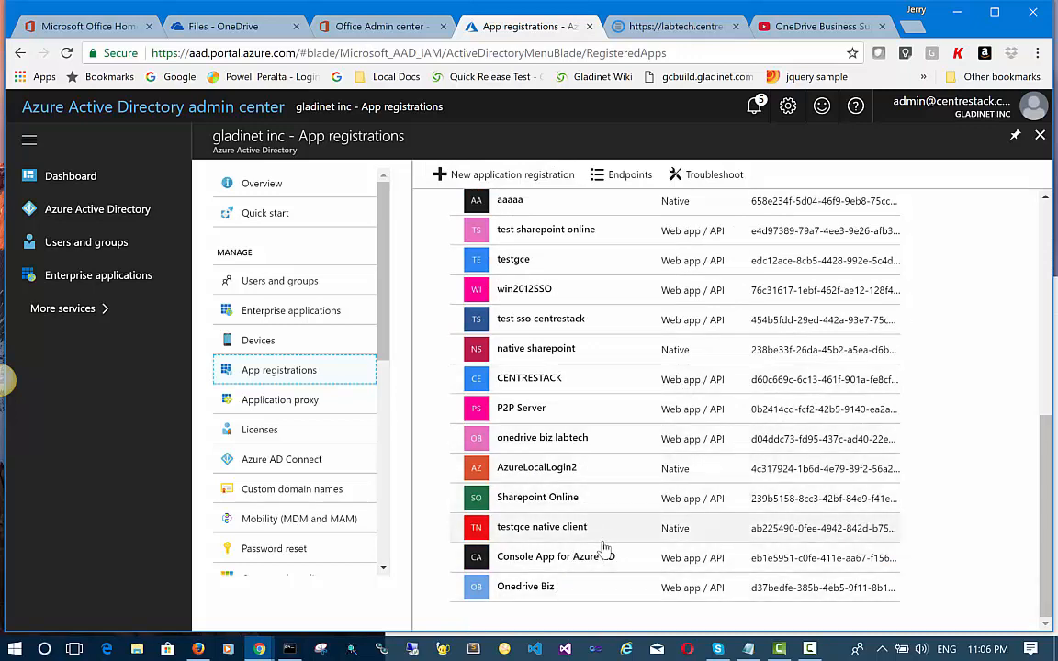
scroll(608, 478, "up", 10)
Begin a new Web app / API registration named 'OneDrive Test', then return to the CentreStack tab
left_click(479, 175)
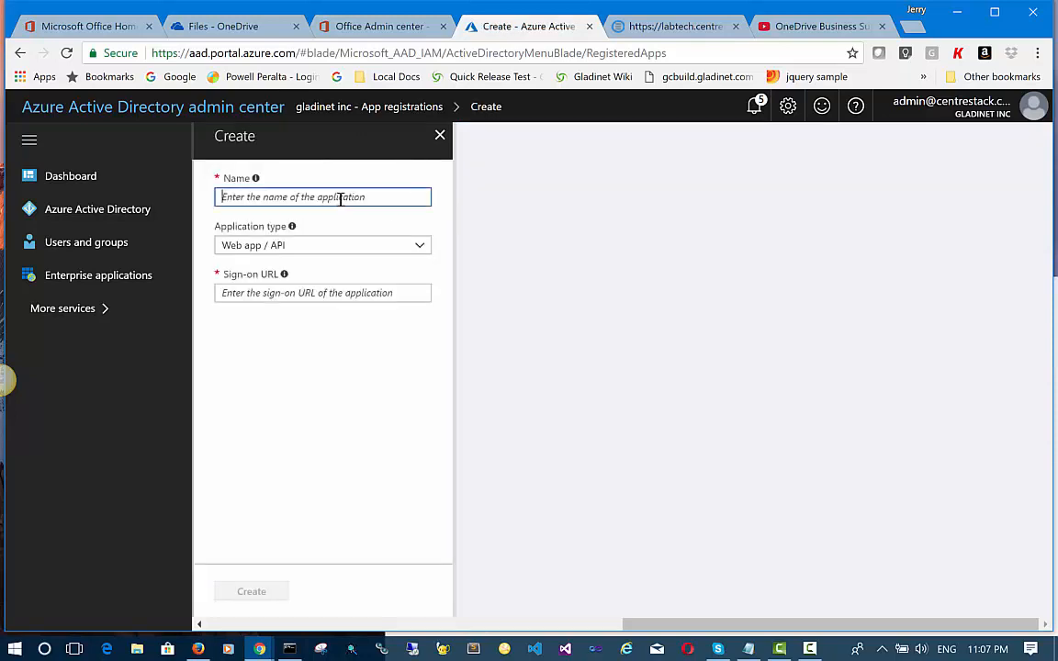
type("OneDrive Test")
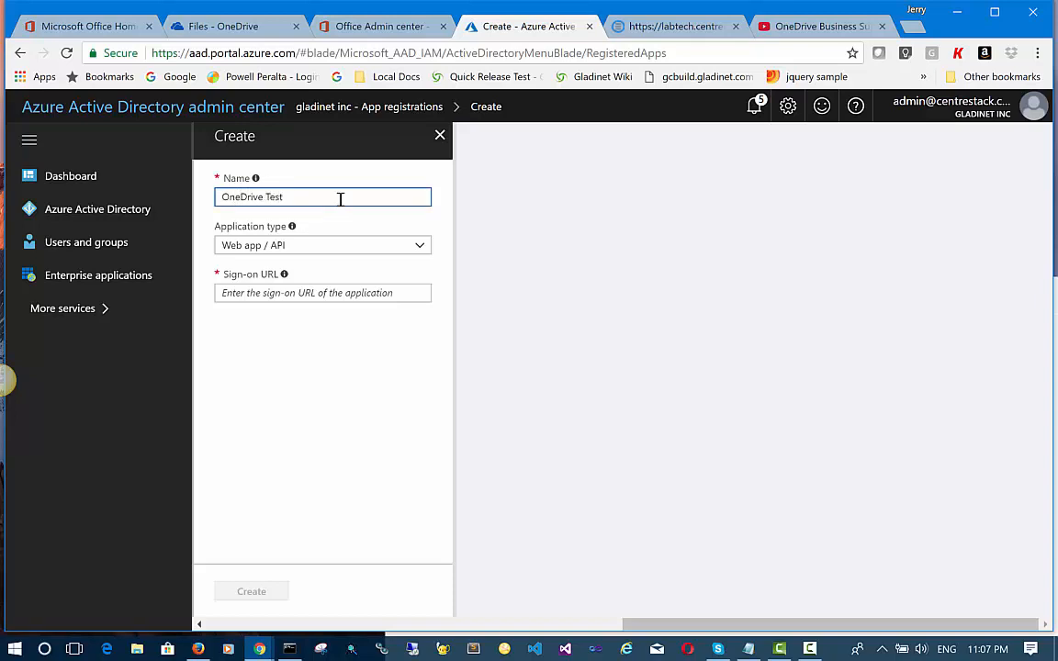
left_click(305, 294)
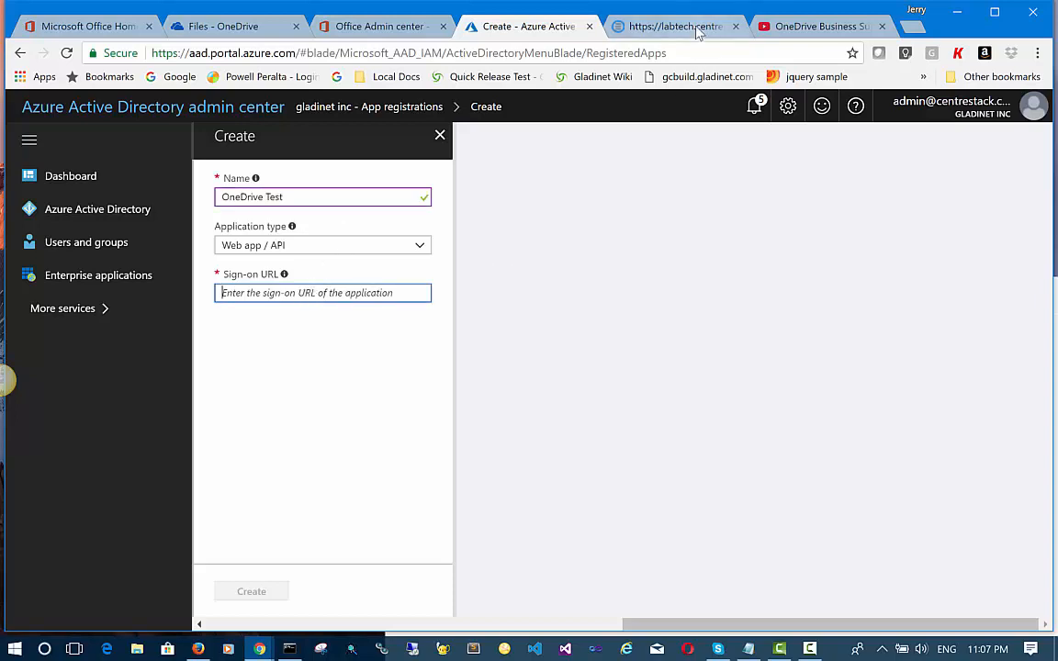
left_click(655, 28)
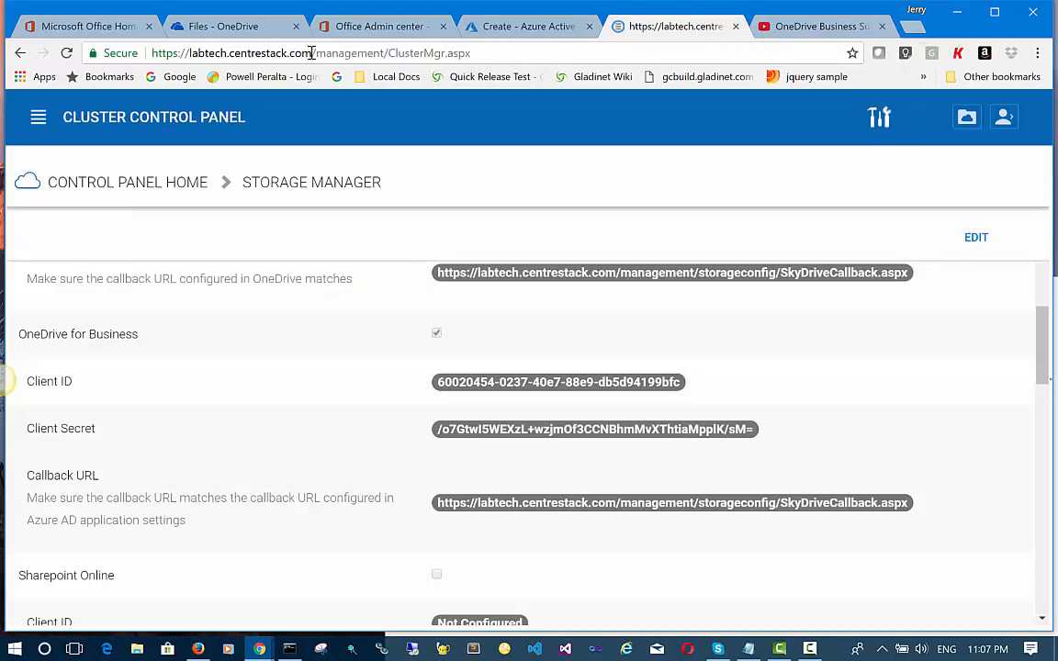
Copy the CentreStack site address and load its login page in a new browser tab
left_click_drag(313, 52, 112, 29)
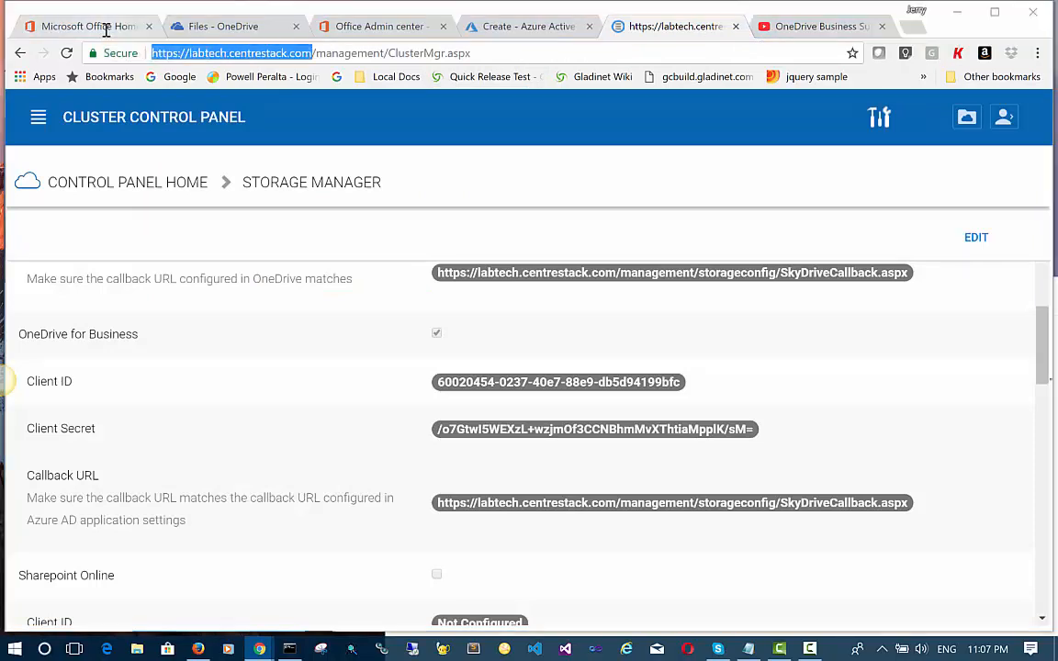
key("super")
left_click(879, 178)
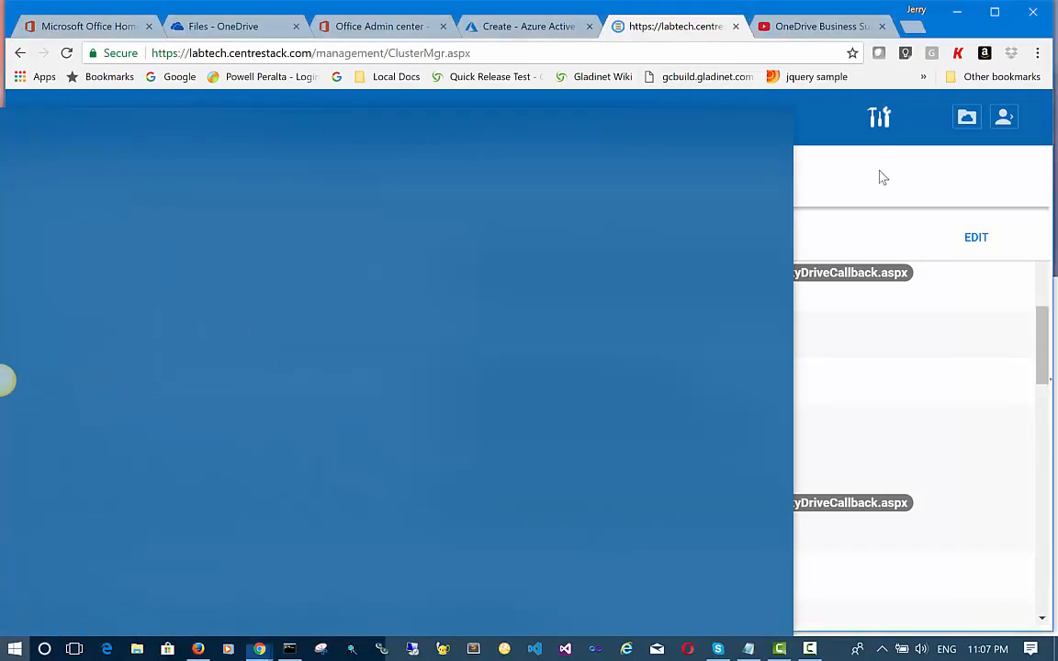
left_click_drag(311, 53, 127, 41)
key("ctrl+c")
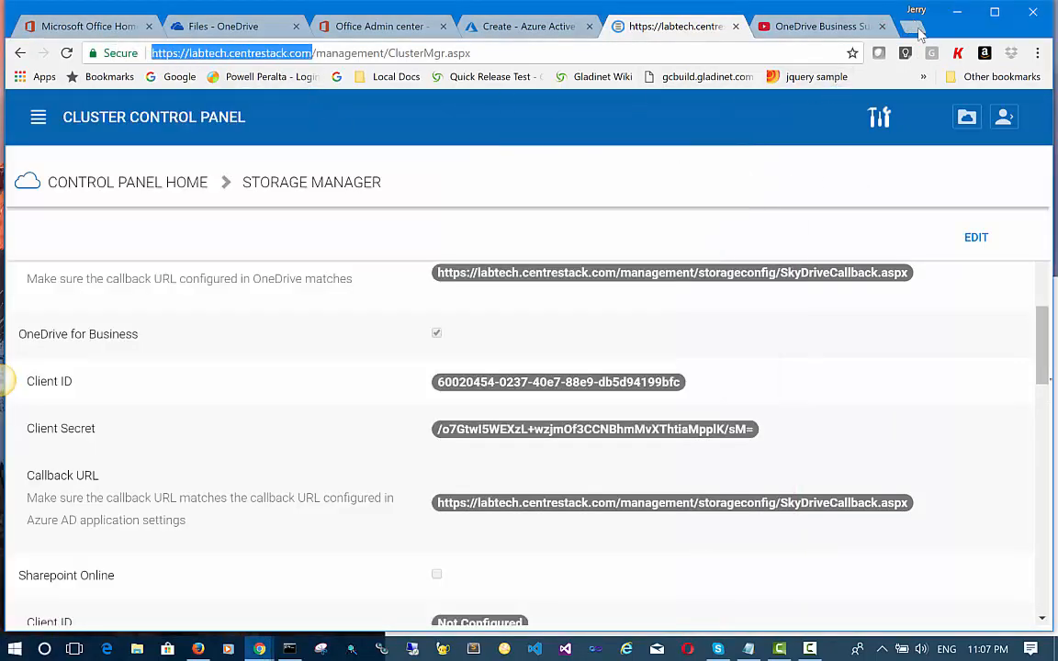
key("ctrl+t")
key("ctrl+v")
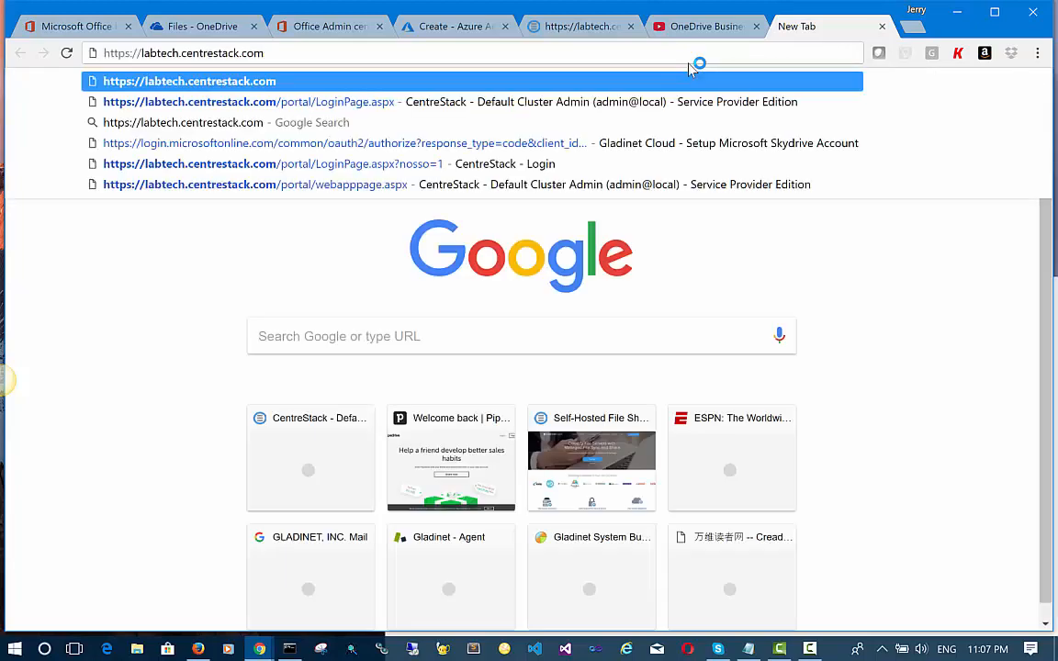
key("Return")
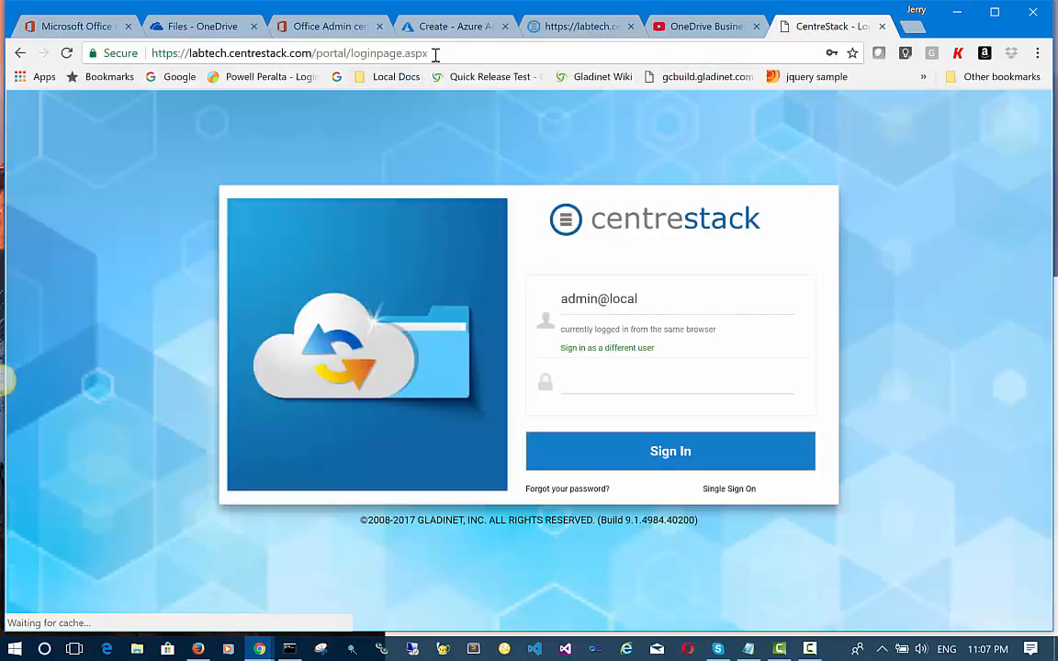
Paste the portal/loginpage.aspx address into OneDrive Test's Sign-on URL field
left_click_drag(430, 53, 110, 55)
key("ctrl+c")
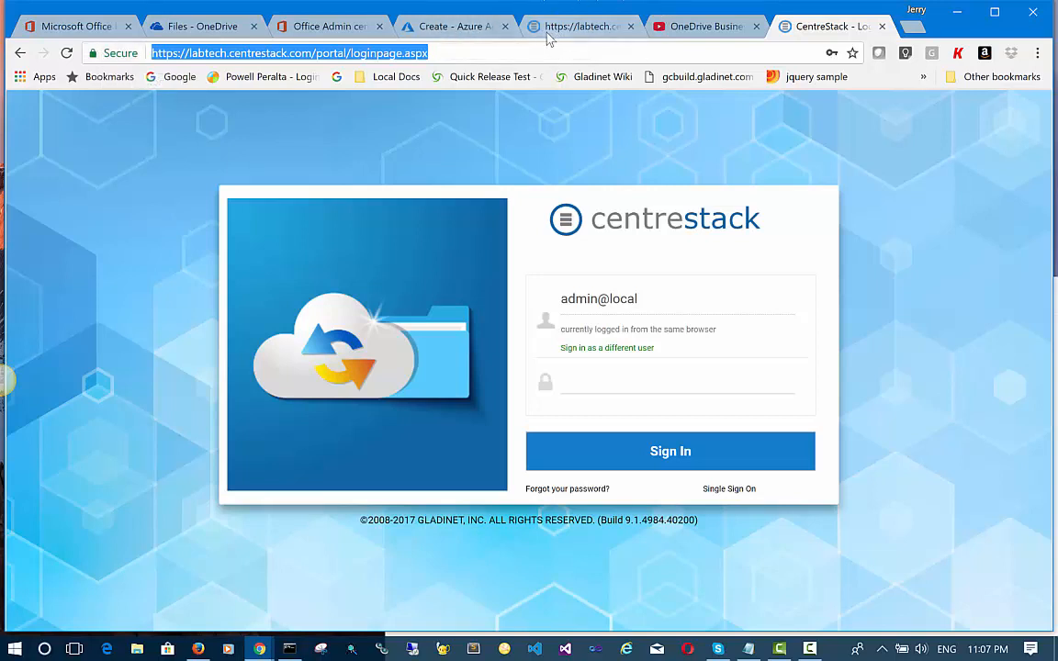
left_click(461, 23)
key("ctrl+v")
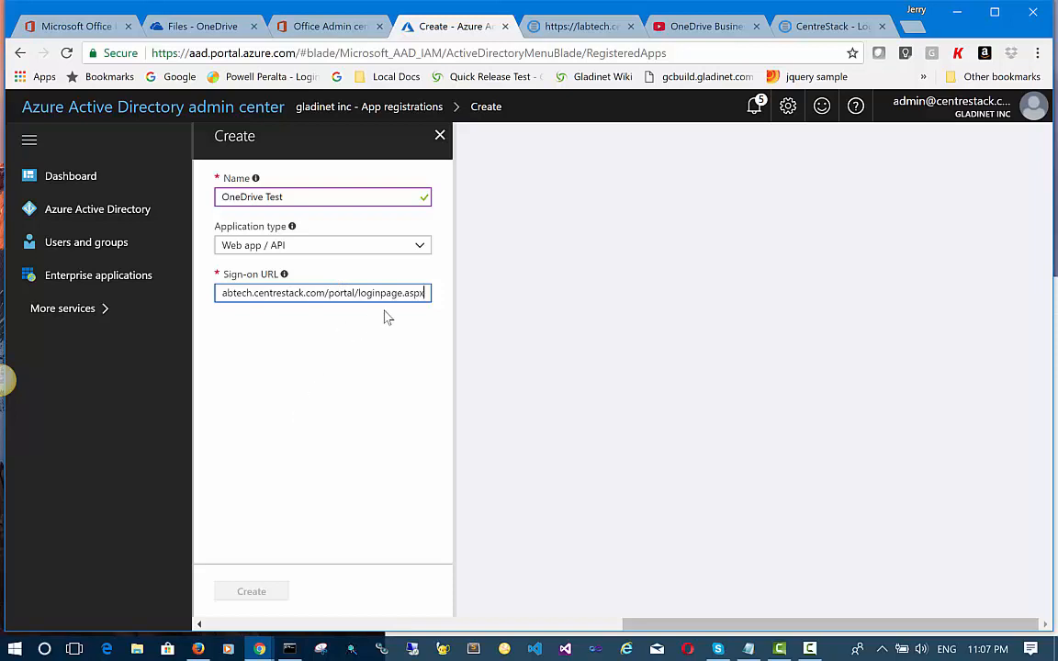
Create the OneDrive Test registration and locate it in the App registrations list
left_click(251, 593)
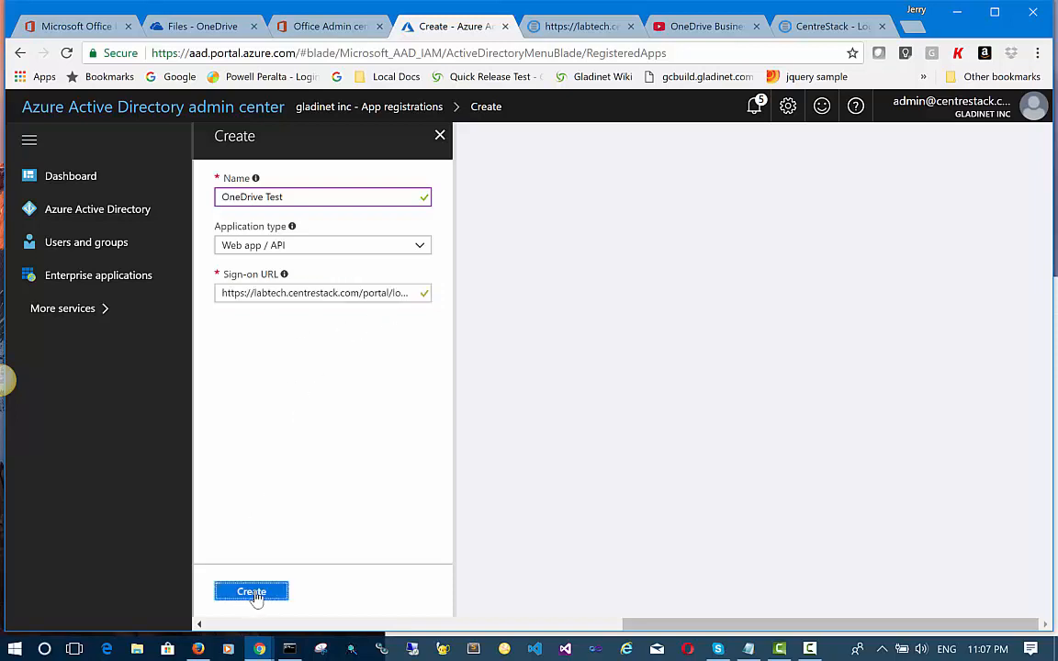
left_click(252, 592)
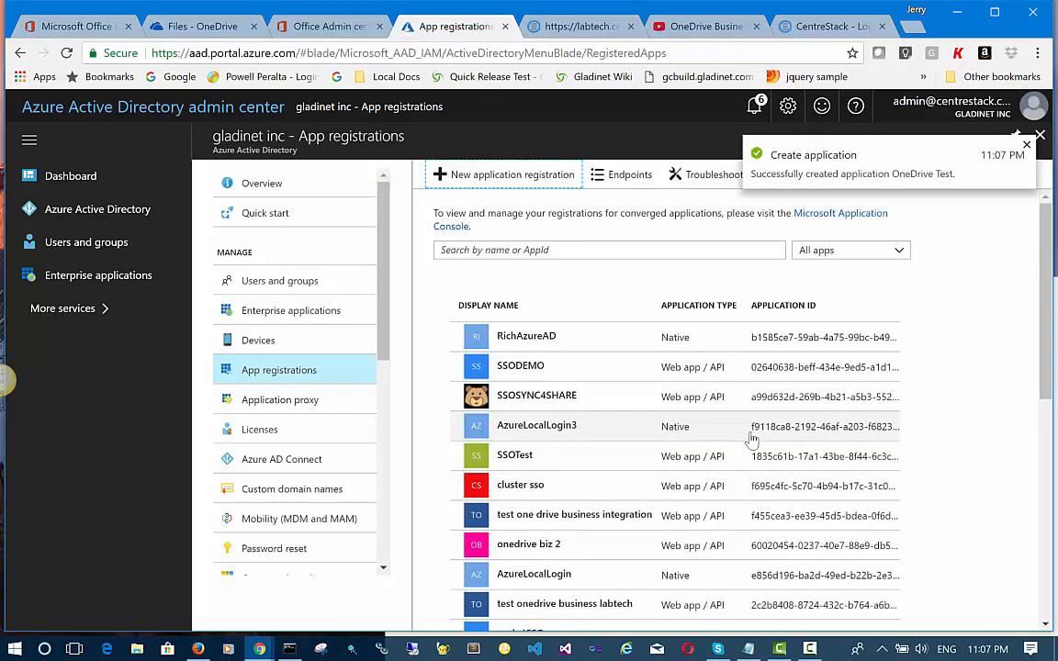
scroll(752, 440, "down", 1)
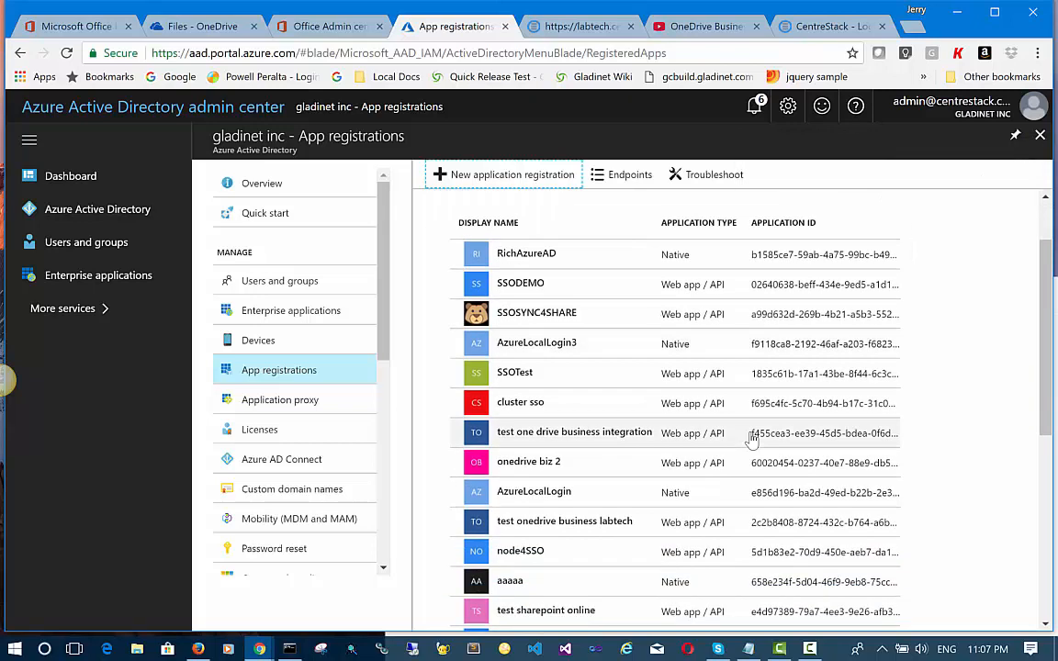
scroll(752, 439, "down", 5)
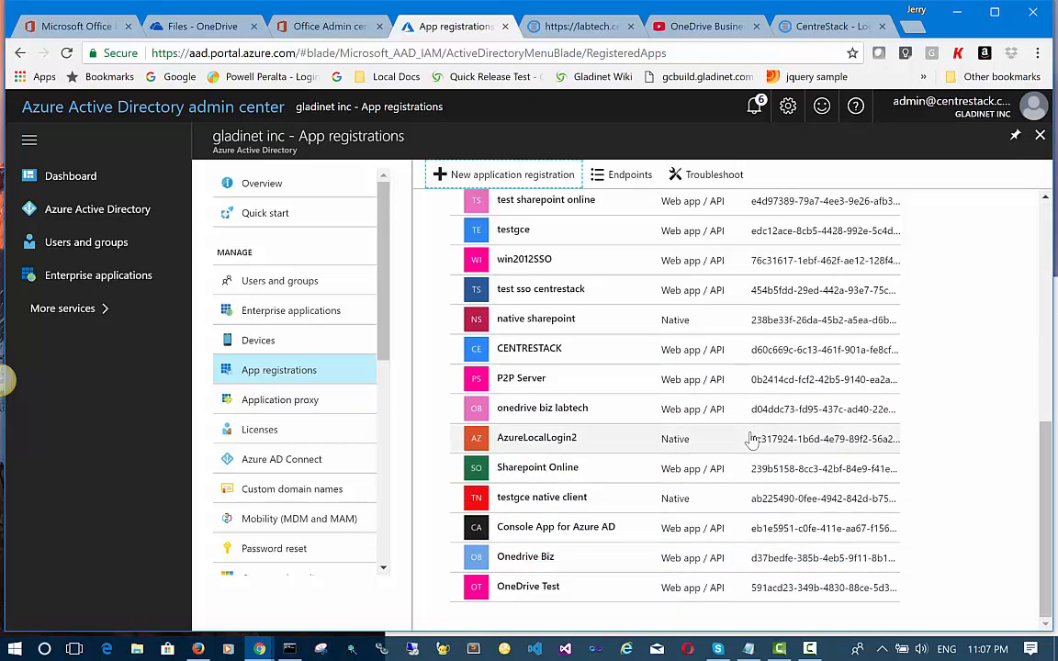
Check OneDrive Test's Reply URLs show the login page, then return to CentreStack's login tab
left_click(570, 592)
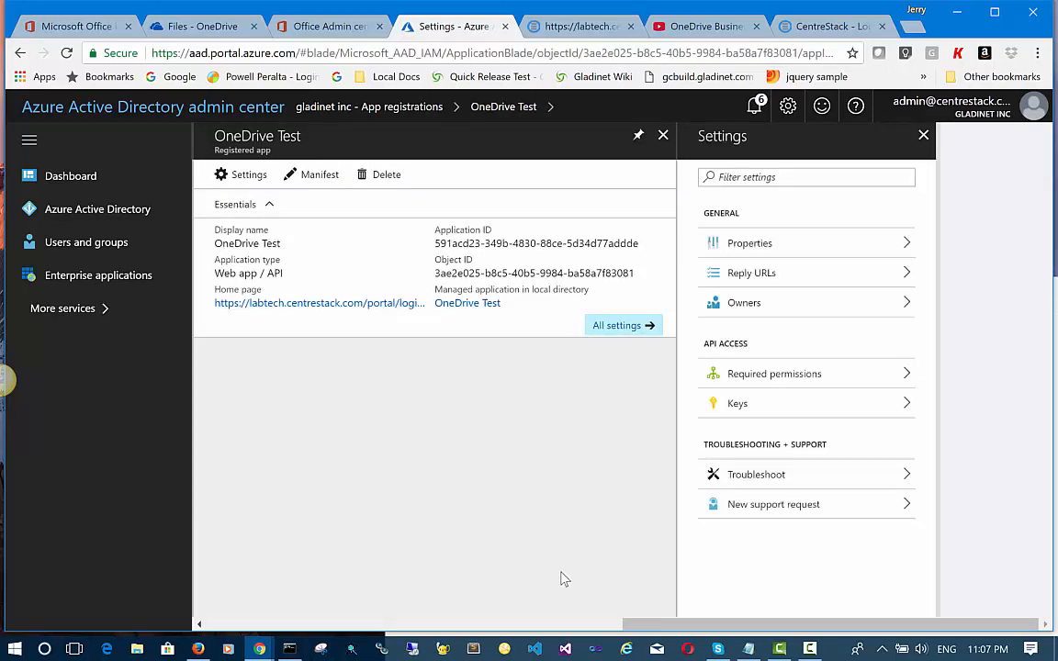
left_click(797, 281)
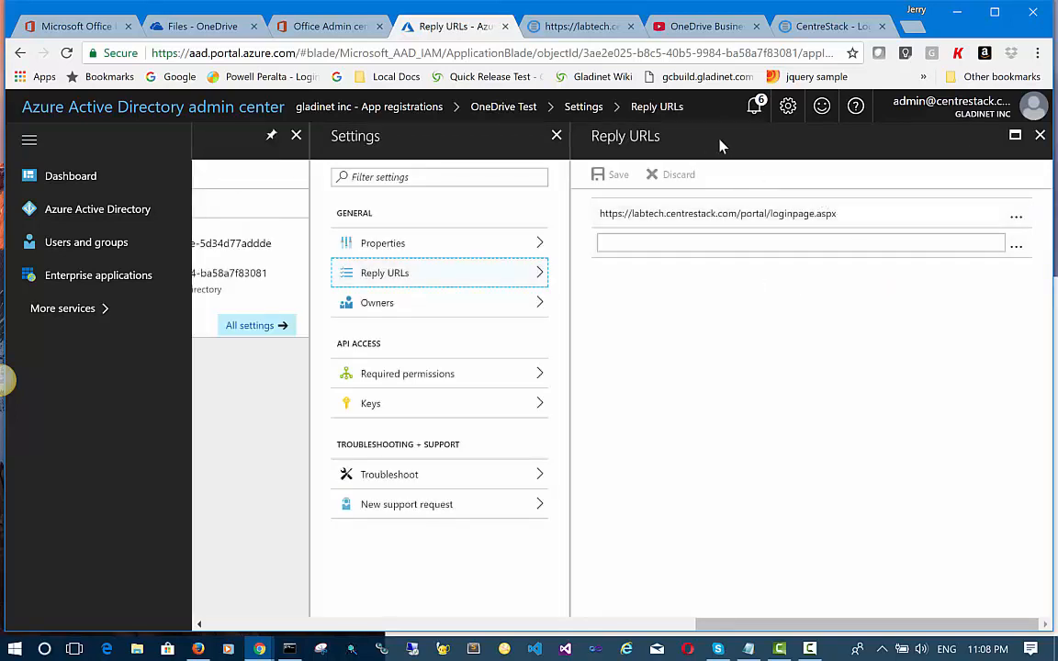
left_click(827, 25)
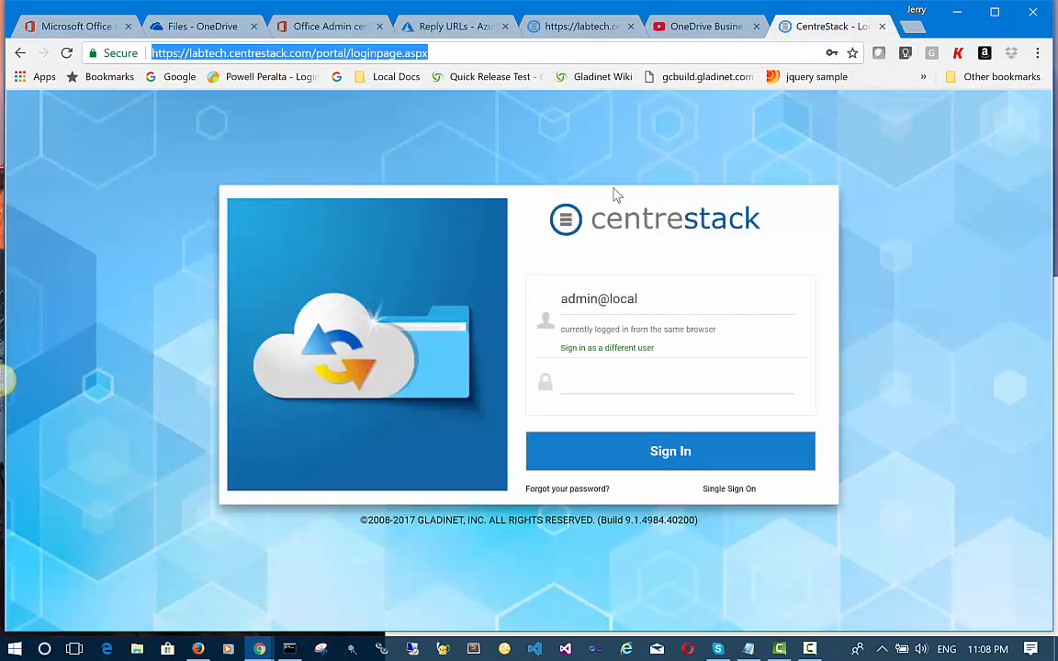
Copy the OneDrive for Business callback URL ending in storageconfig/SkyDriveCallback.aspx from Storage Manager
left_click(593, 30)
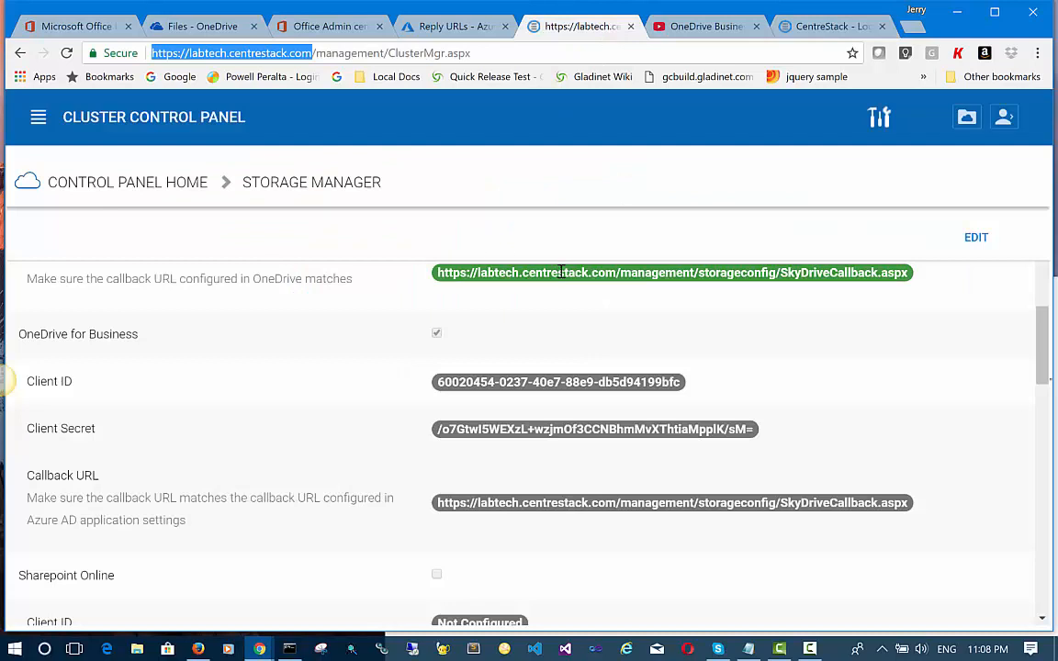
left_click(463, 502)
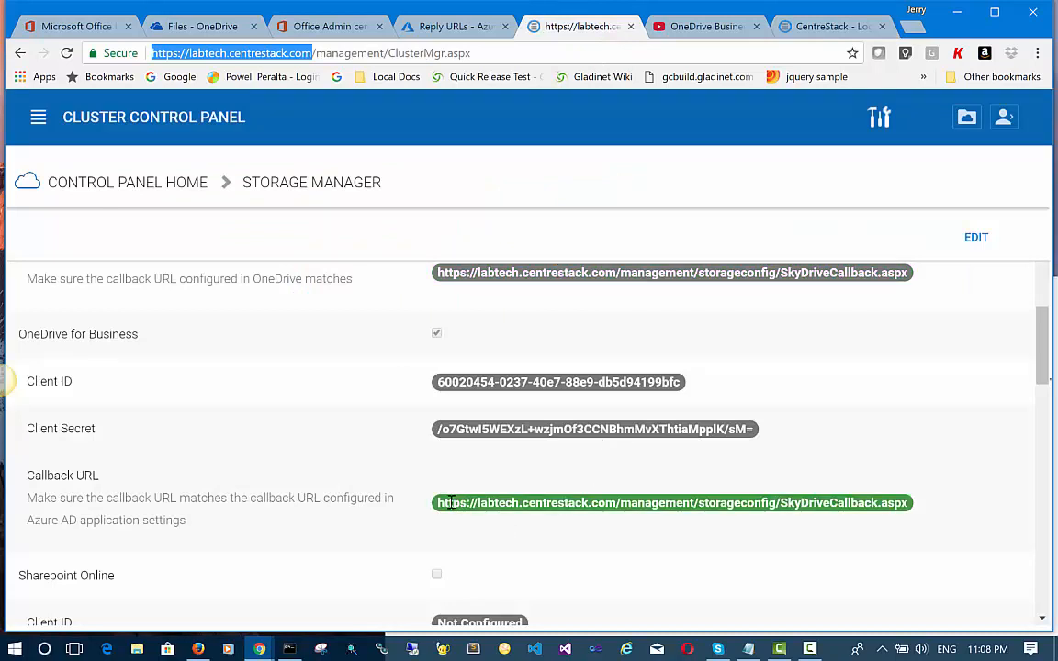
left_click_drag(437, 502, 907, 520)
key("ctrl+c")
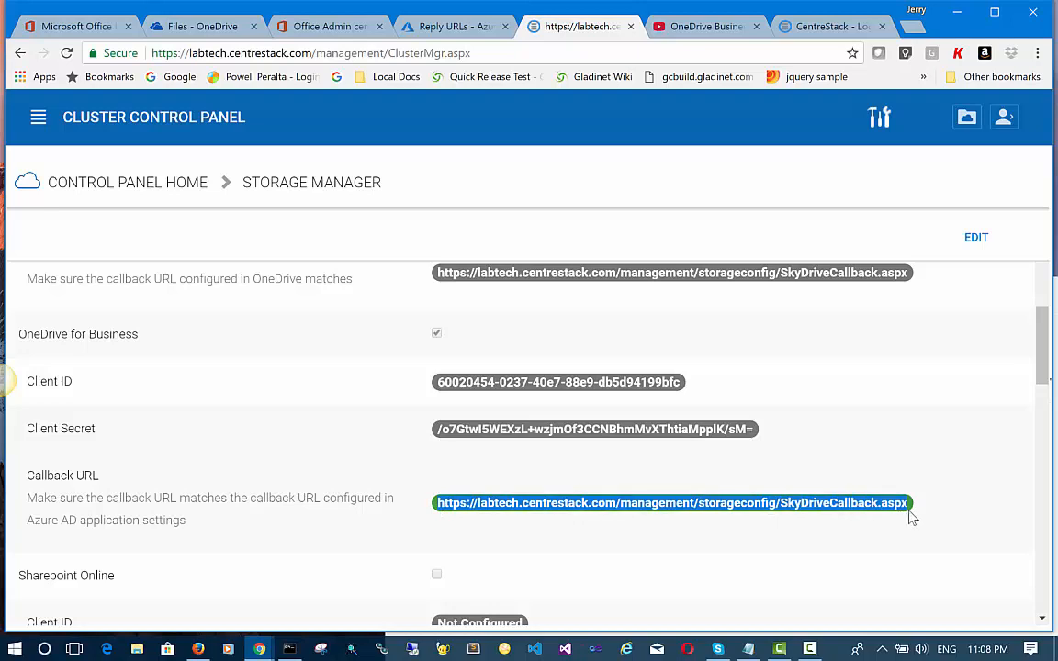
left_click(456, 31)
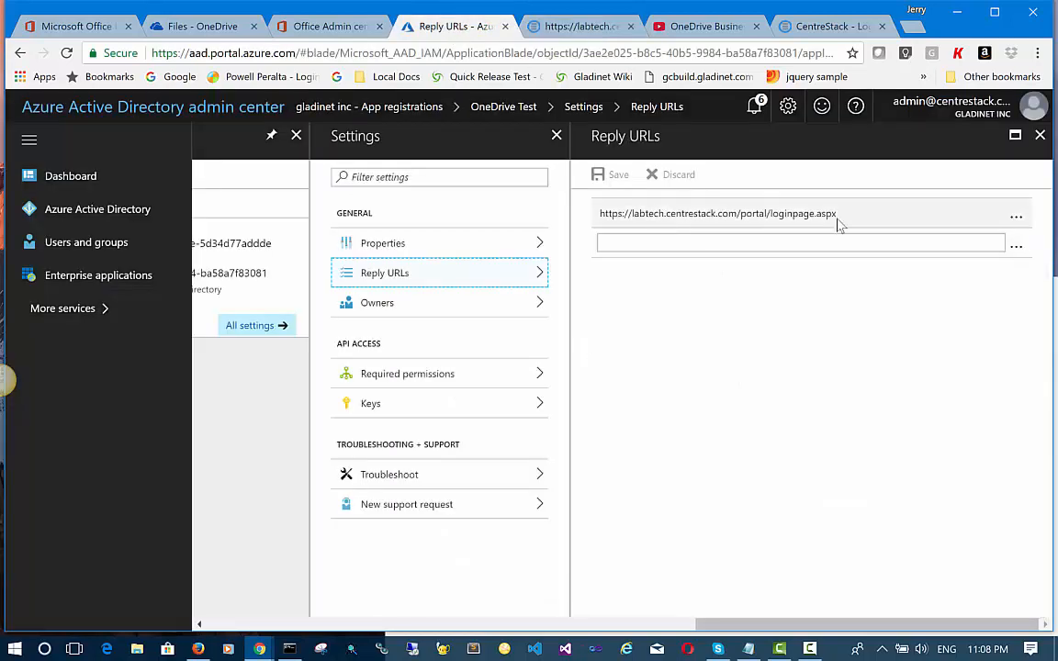
Replace OneDrive Test's reply URL with the SkyDriveCallback.aspx callback URL and save it
left_click_drag(857, 215, 491, 185)
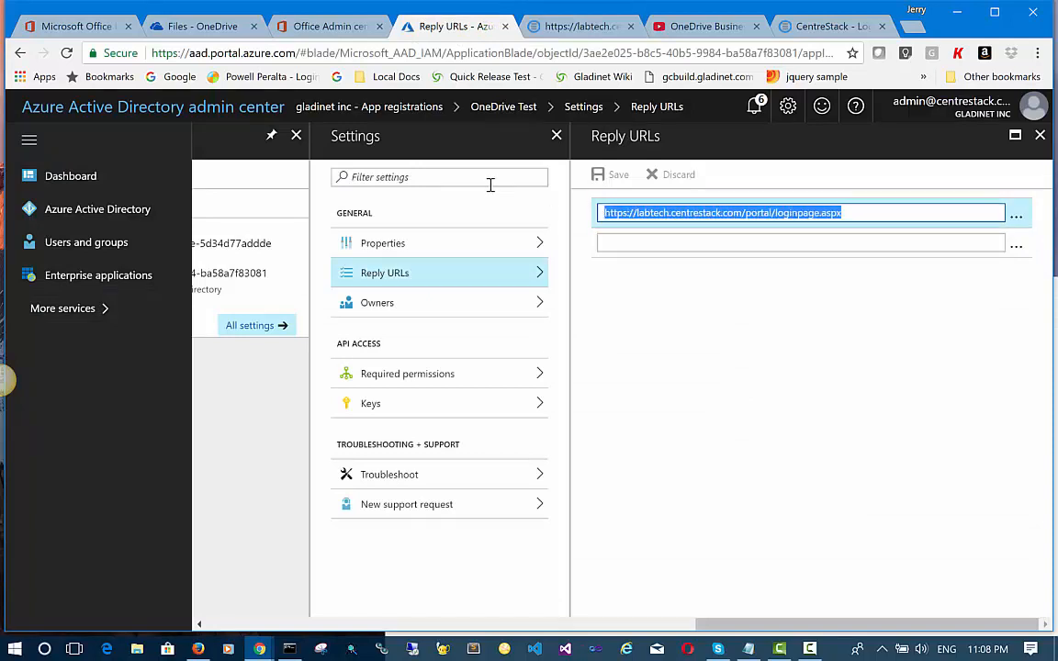
key("ctrl+v")
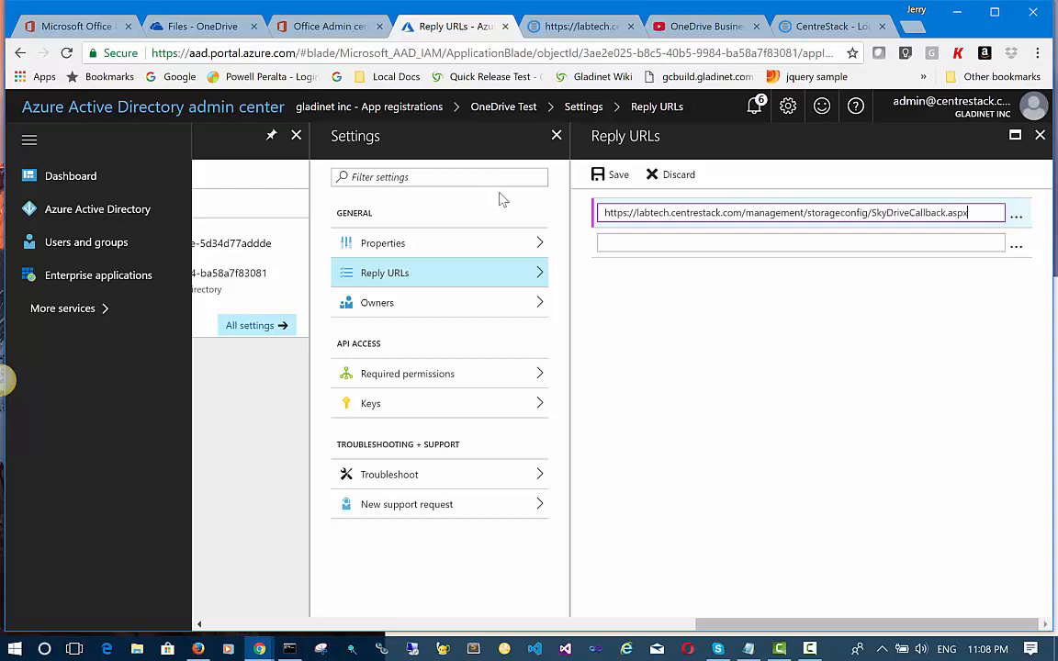
left_click(619, 178)
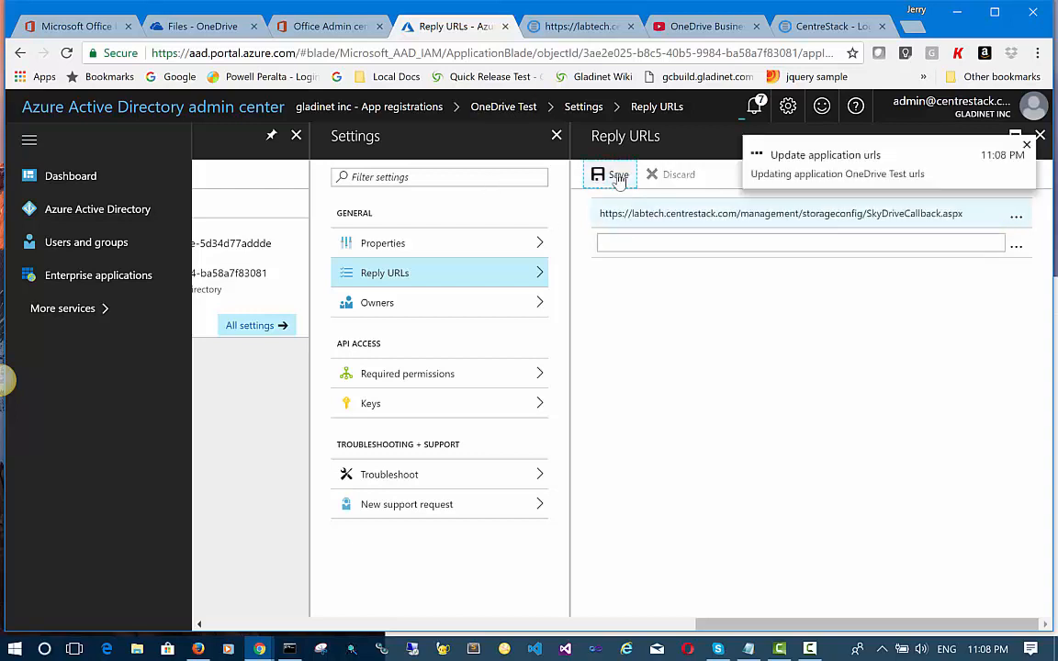
Add API access under Required permissions, choosing Office 365 SharePoint Online as the API
left_click(452, 377)
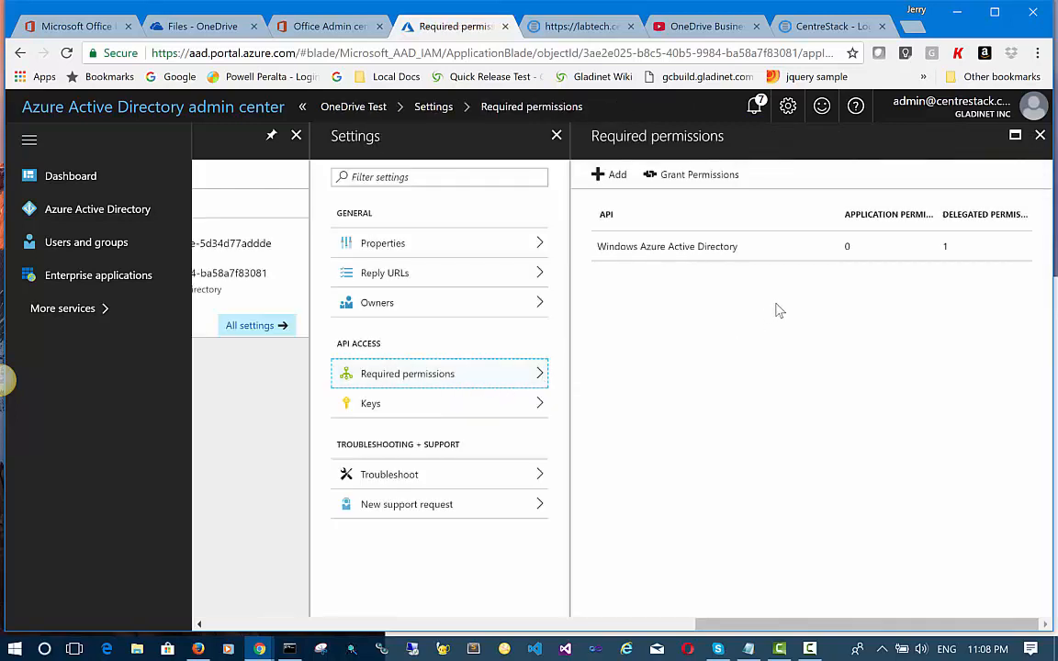
left_click(613, 174)
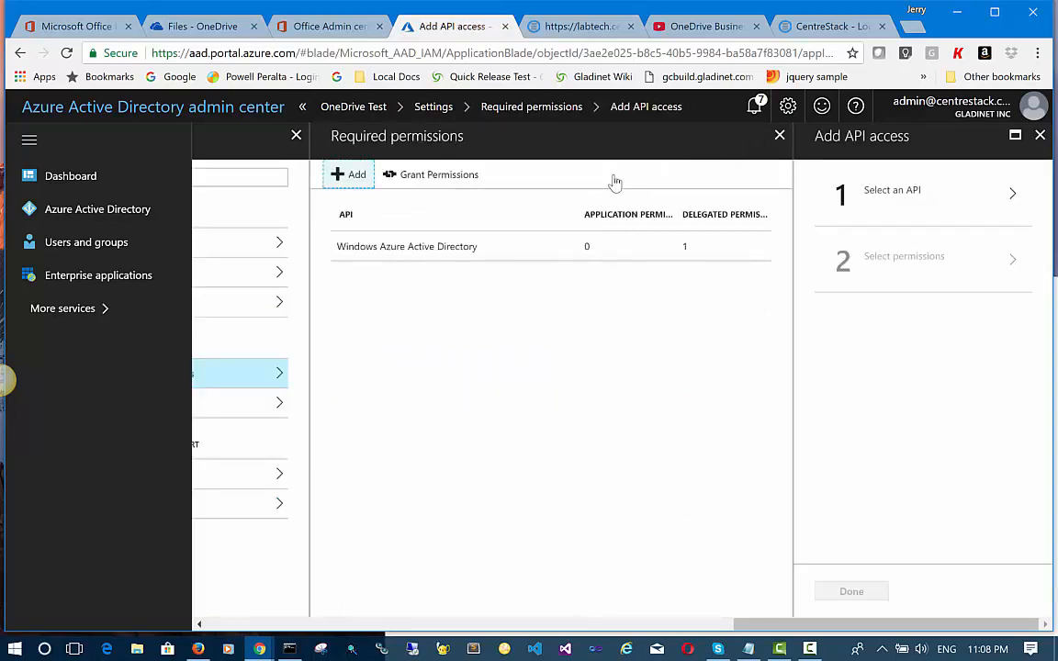
left_click(886, 204)
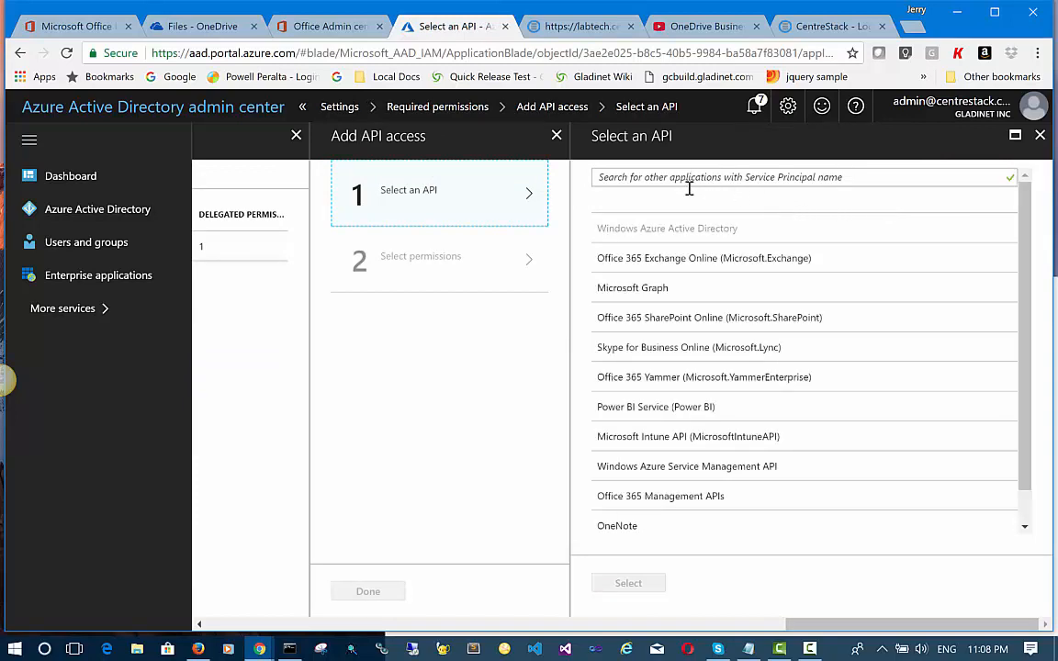
scroll(688, 193, "down", 1)
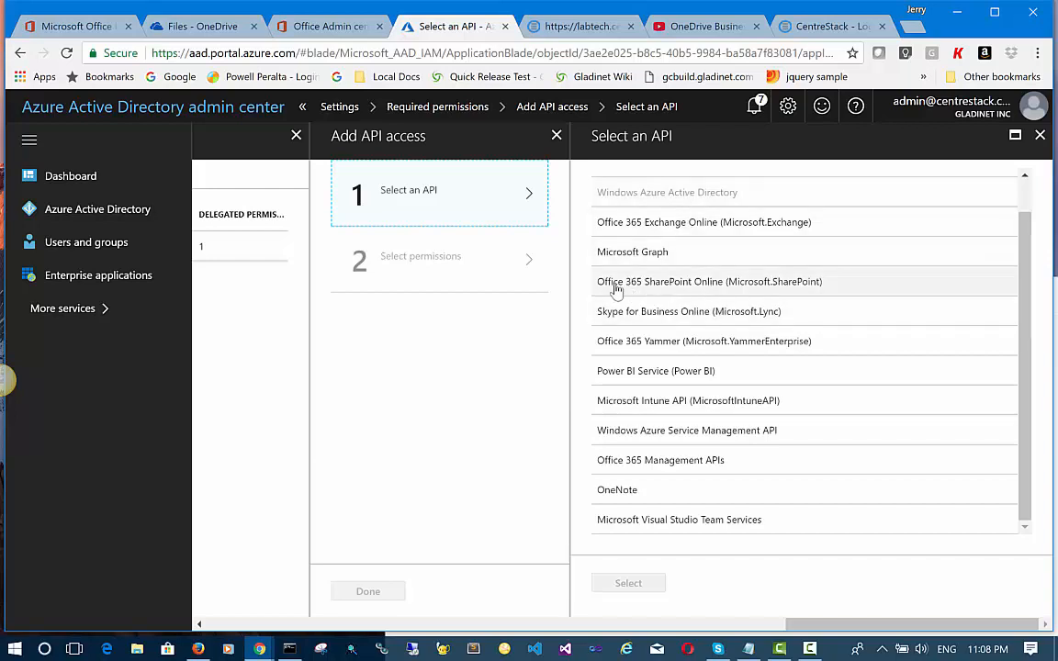
left_click(707, 283)
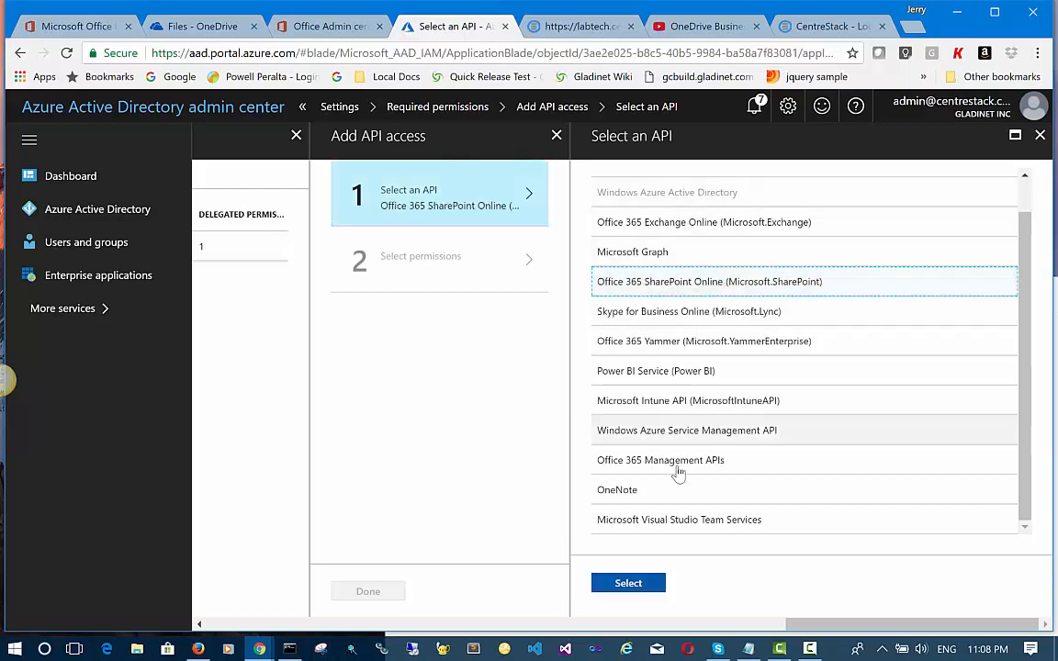
left_click(634, 588)
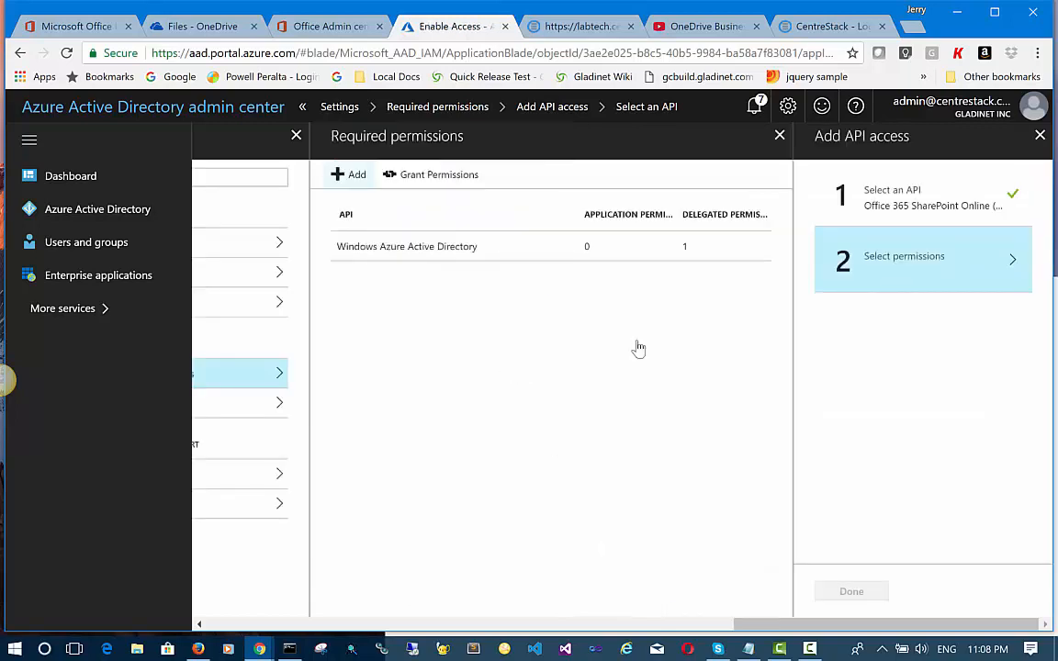
Grant SharePoint Online's application and delegated permissions, excluding read-and-write user profiles and managed metadata
left_click(902, 262)
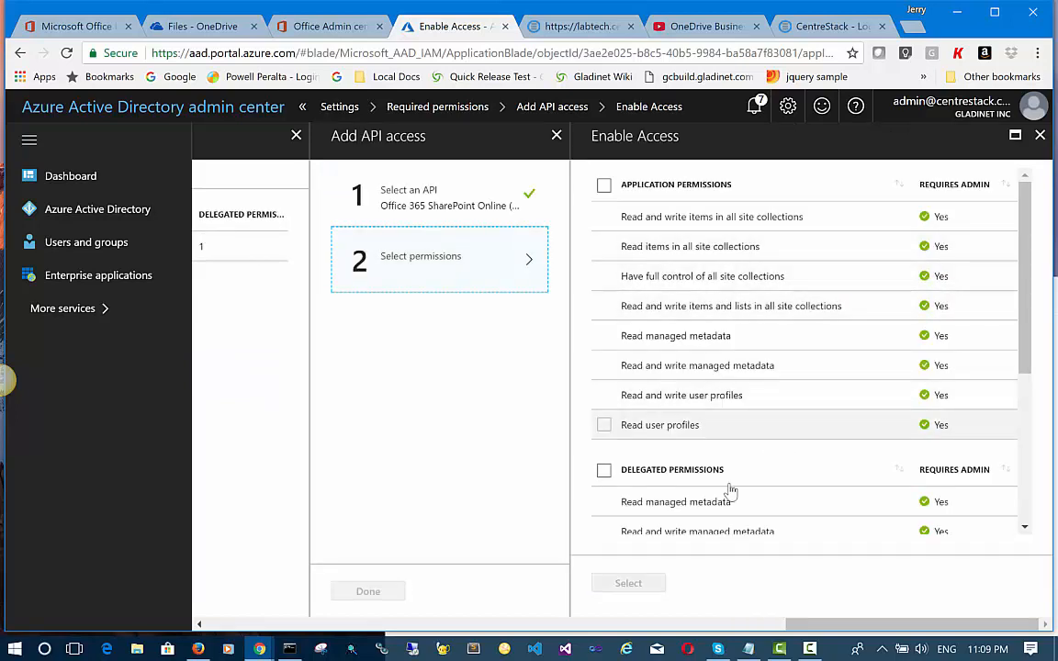
left_click(604, 470)
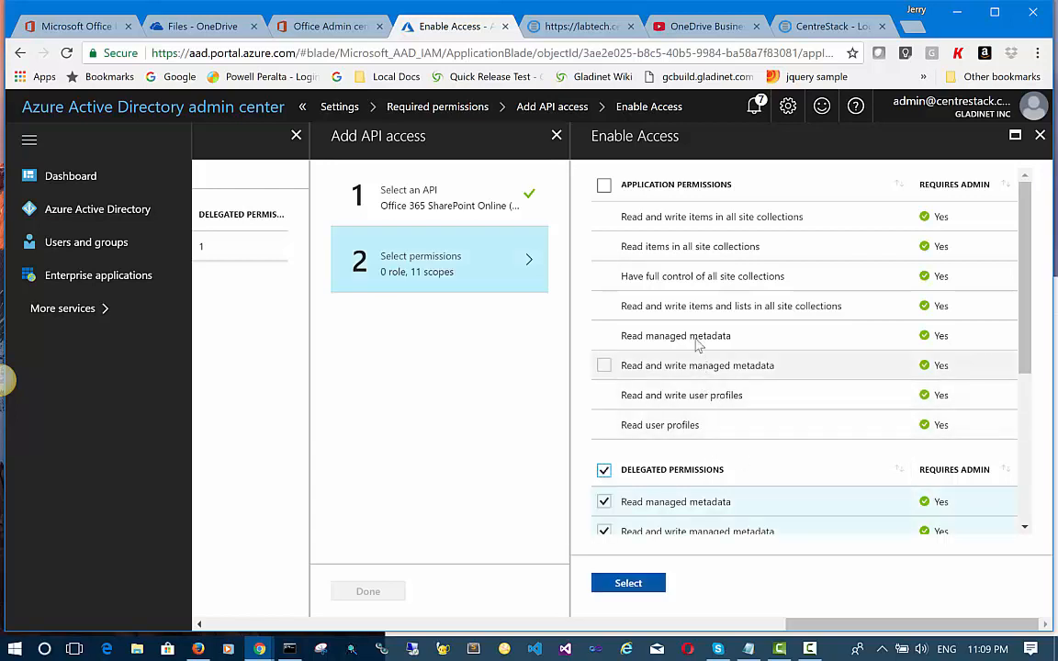
left_click(603, 187)
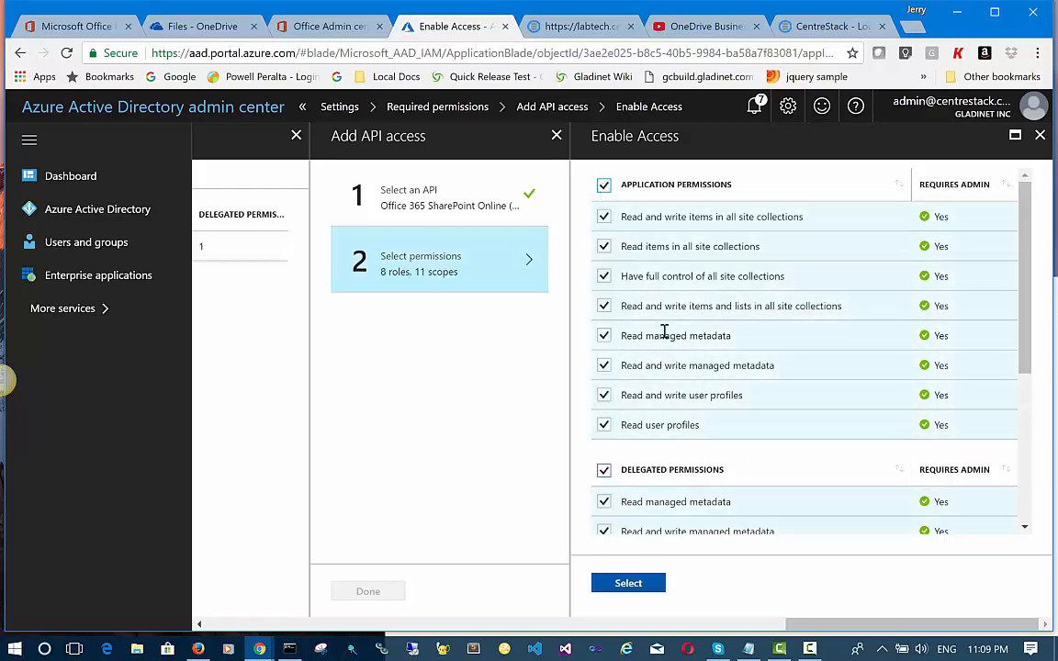
left_click(602, 397)
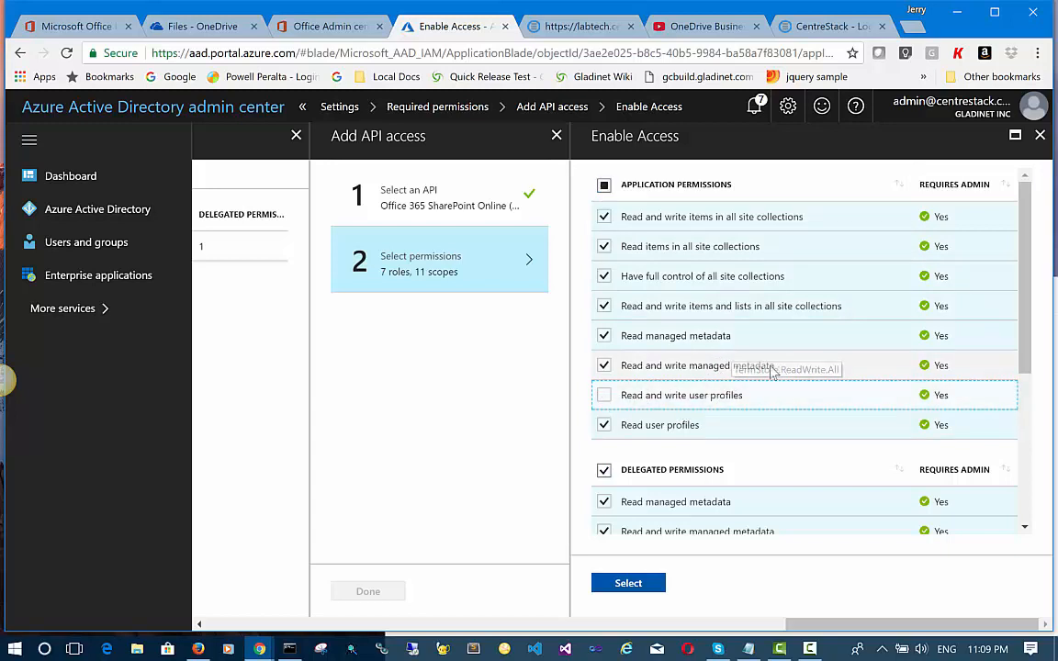
left_click(604, 366)
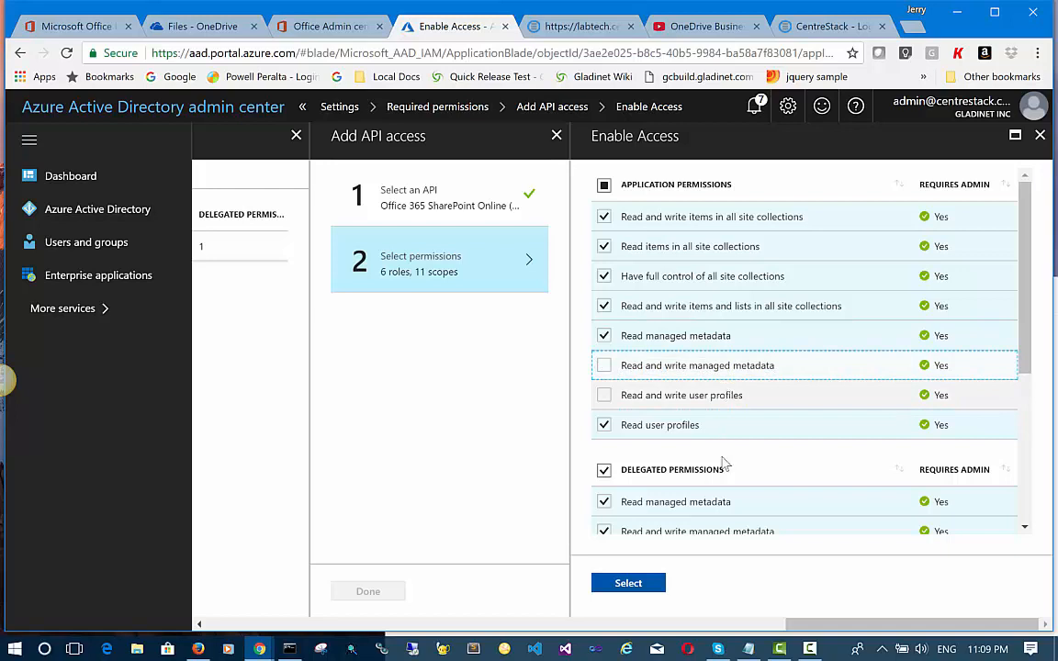
left_click(629, 585)
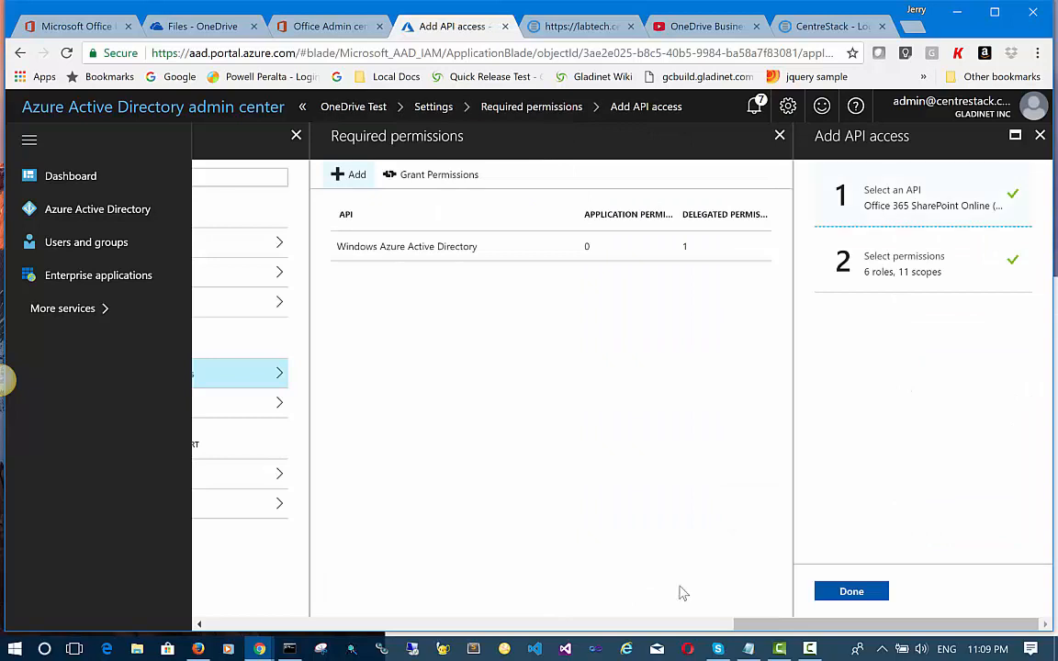
left_click(856, 593)
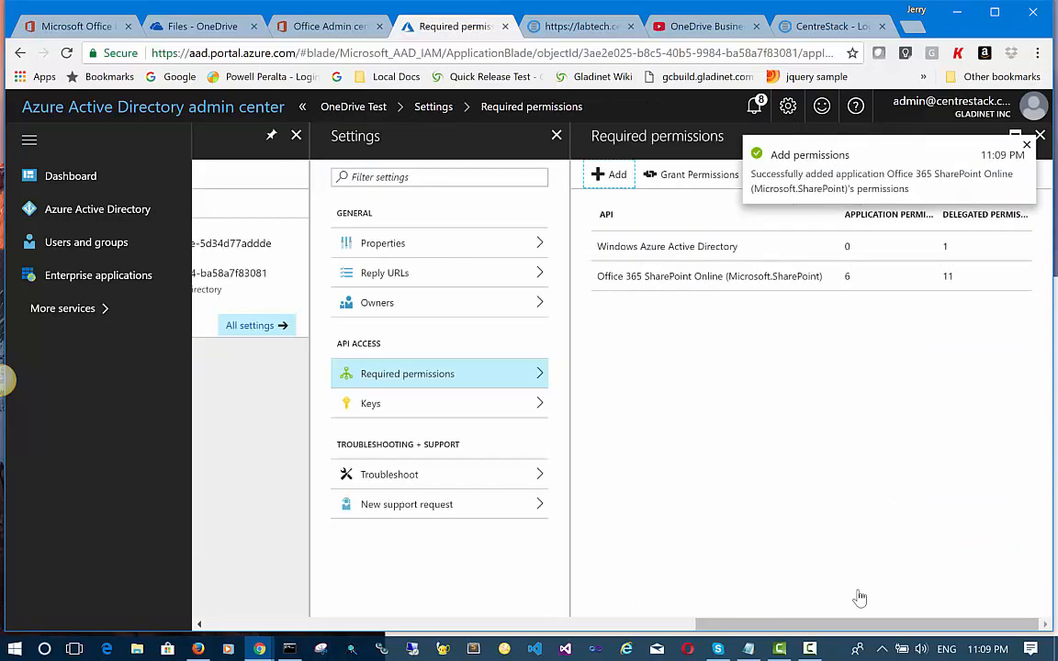
left_click(454, 405)
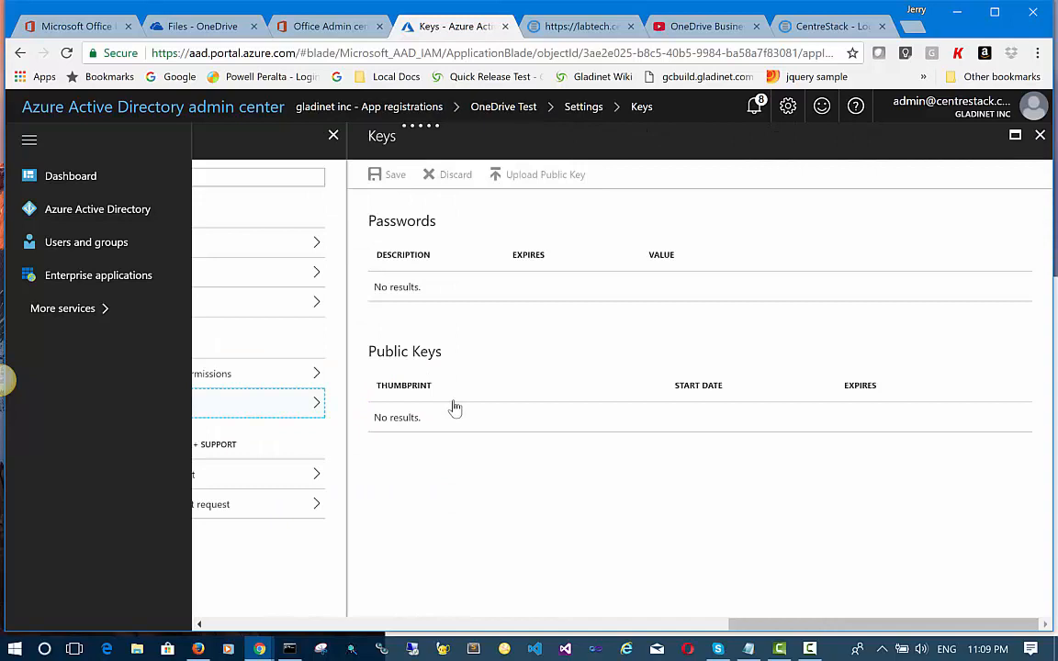
Add a never-expiring client key named 'TestKey', save it, and select its generated value
left_click(454, 316)
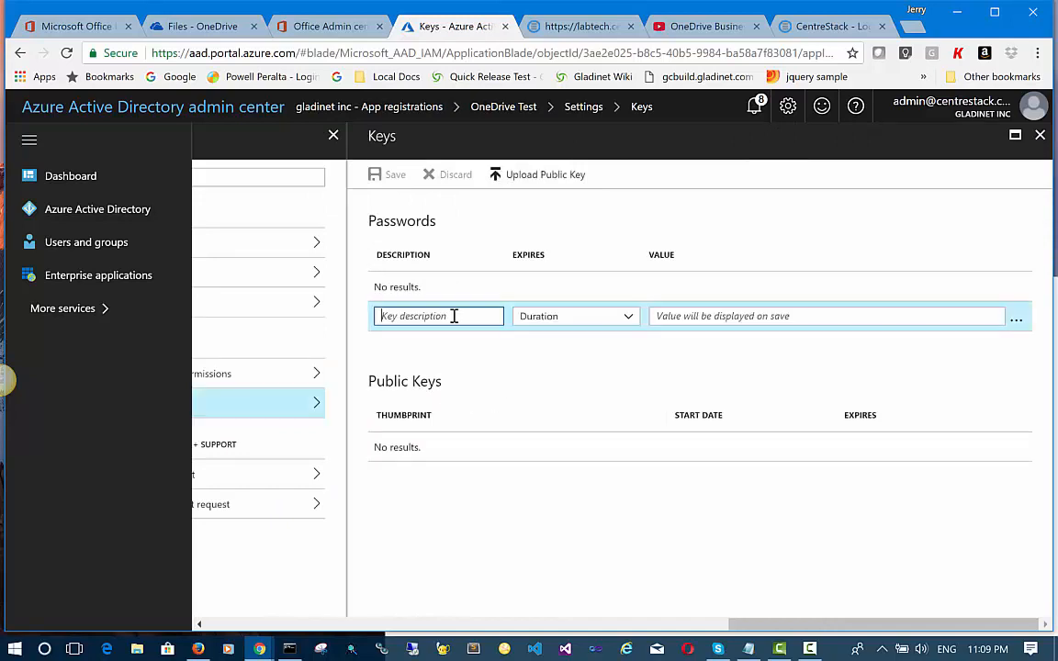
type("Tes")
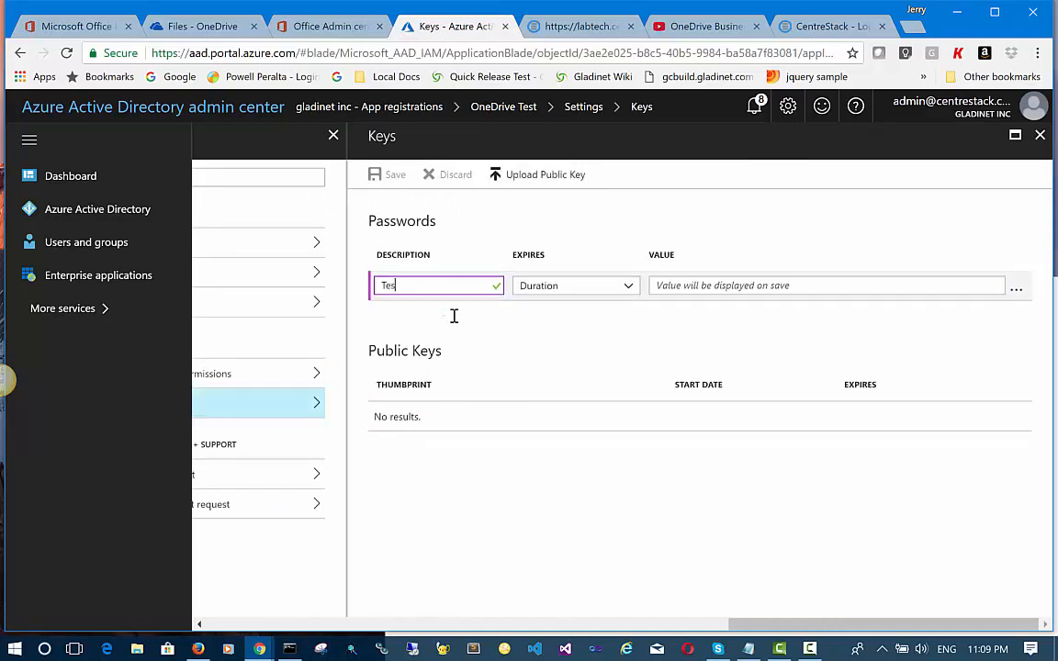
type("tKey")
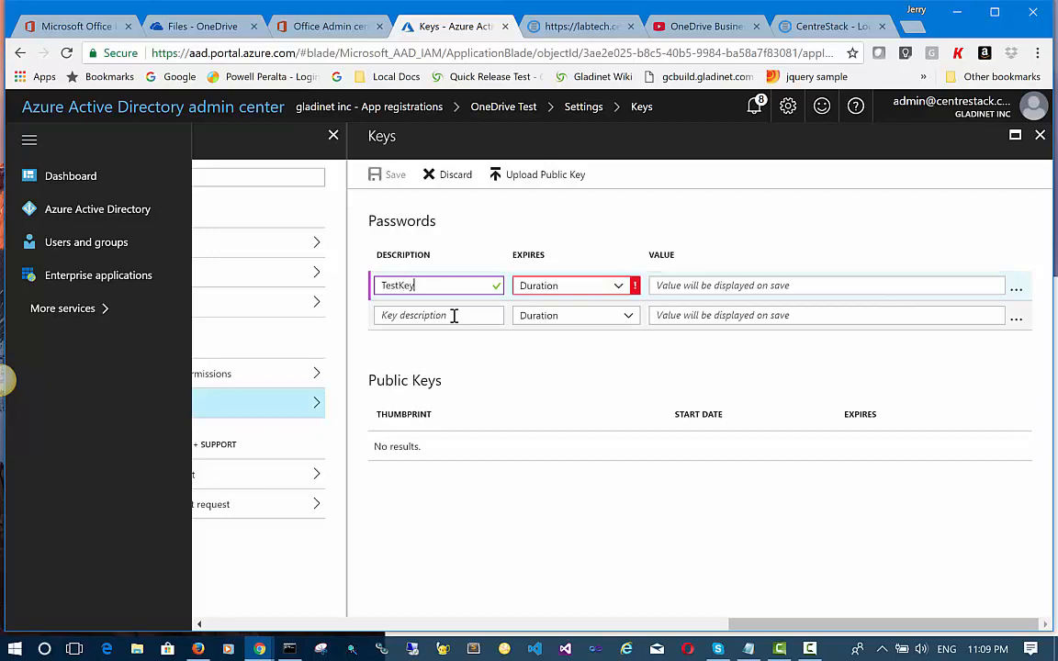
left_click(621, 288)
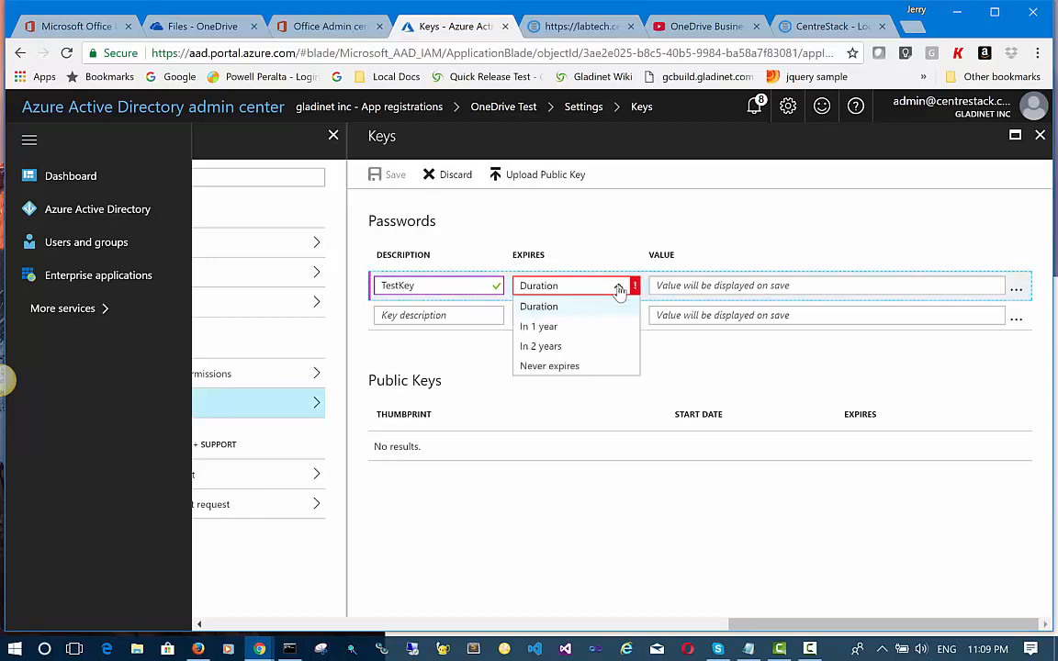
left_click(549, 367)
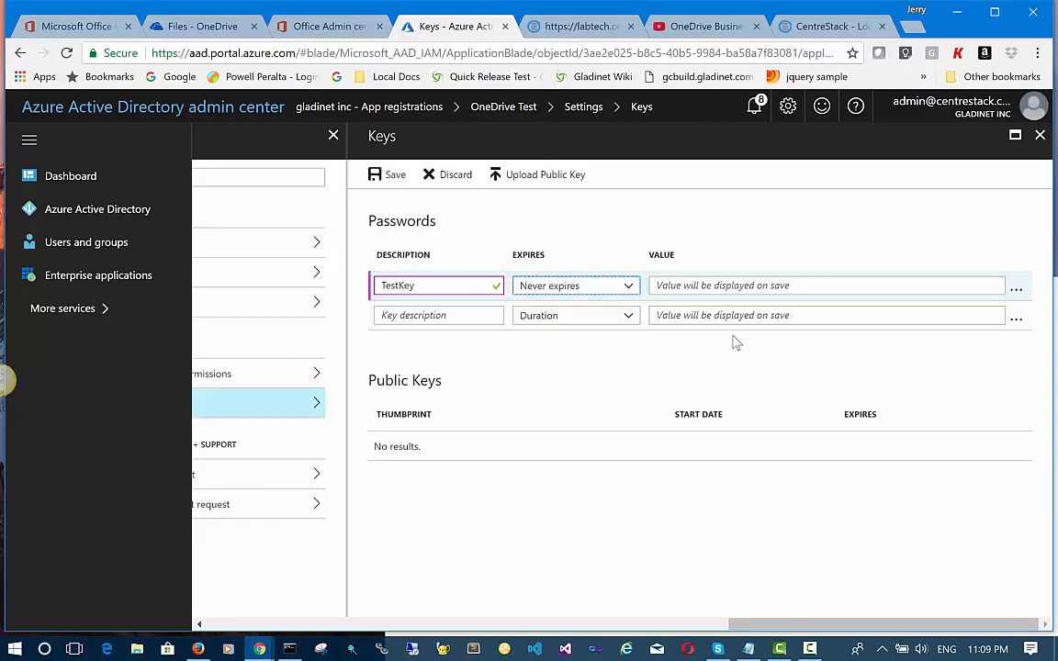
left_click(391, 179)
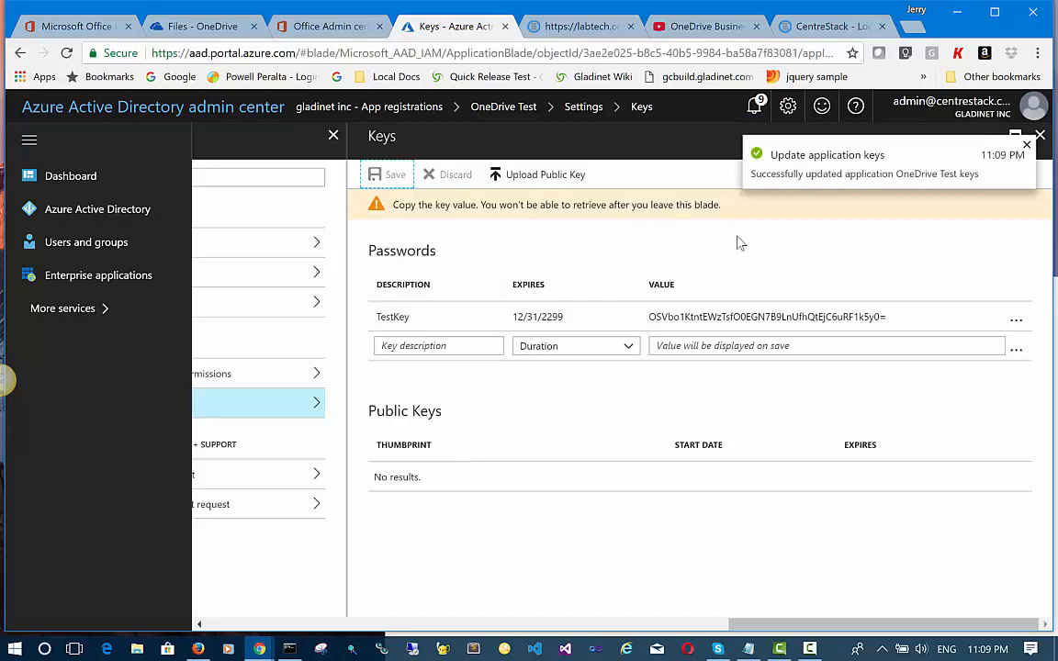
left_click(893, 318)
left_click_drag(895, 318, 628, 319)
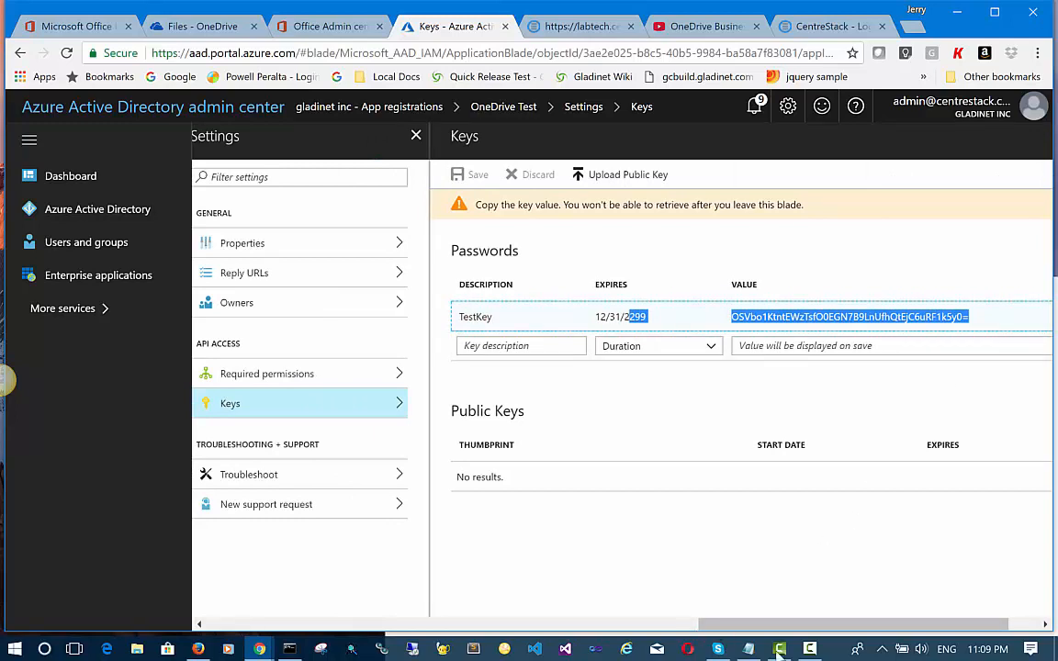
Paste the key value into Notepad below the secret, drop the stray '299', then open the app's Properties
left_click(764, 620)
left_click(873, 359)
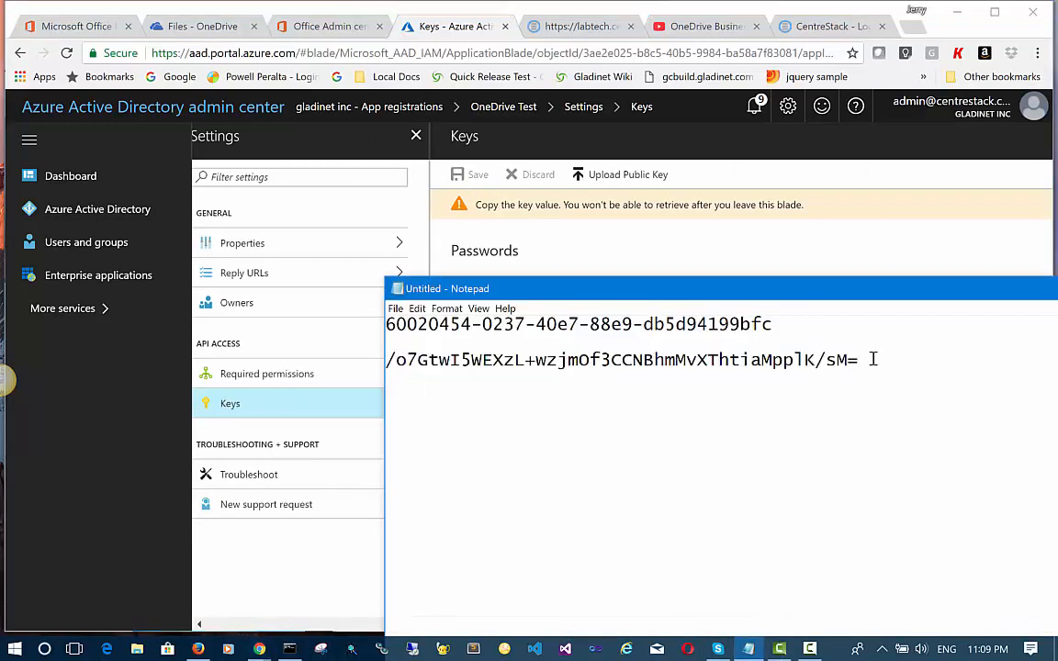
key("Return")
key("Return")
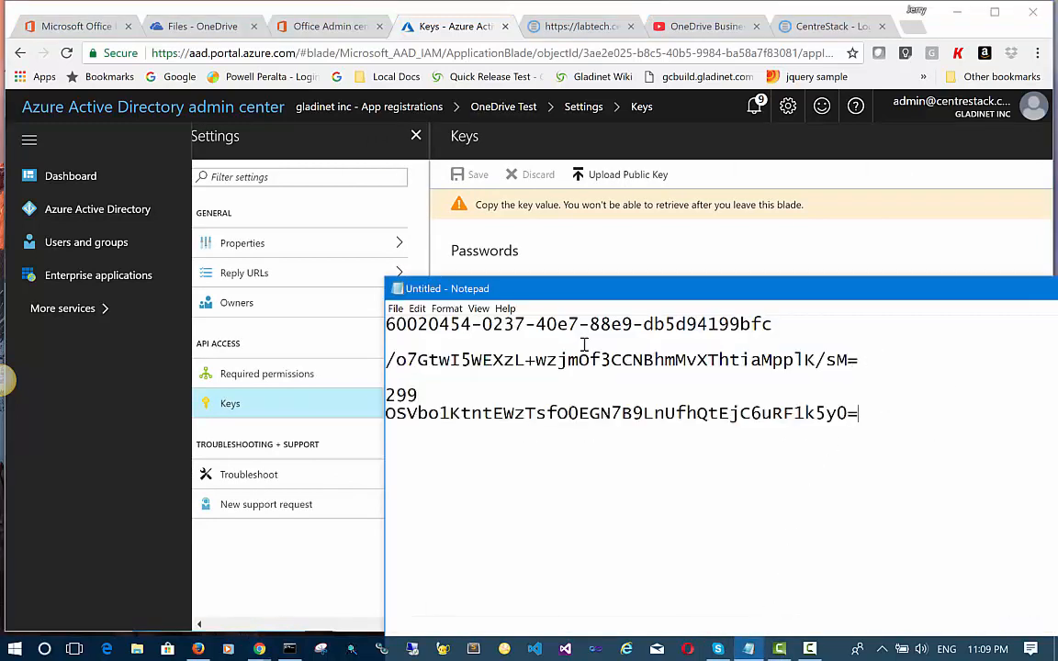
left_click_drag(652, 300, 674, 340)
left_click_drag(441, 447, 413, 447)
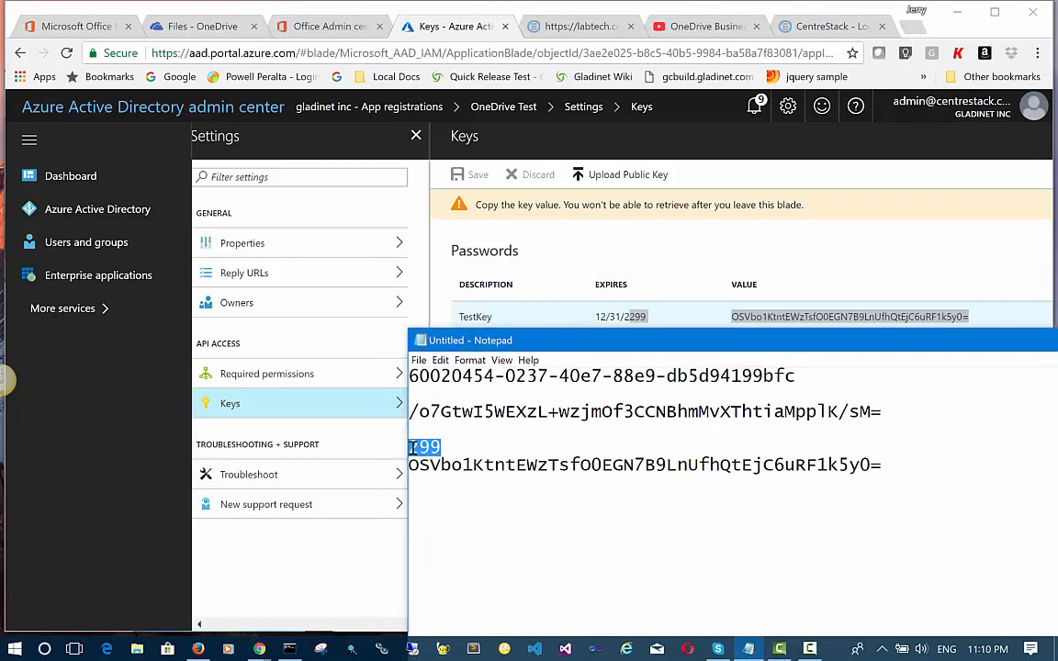
key("Delete")
key("Return")
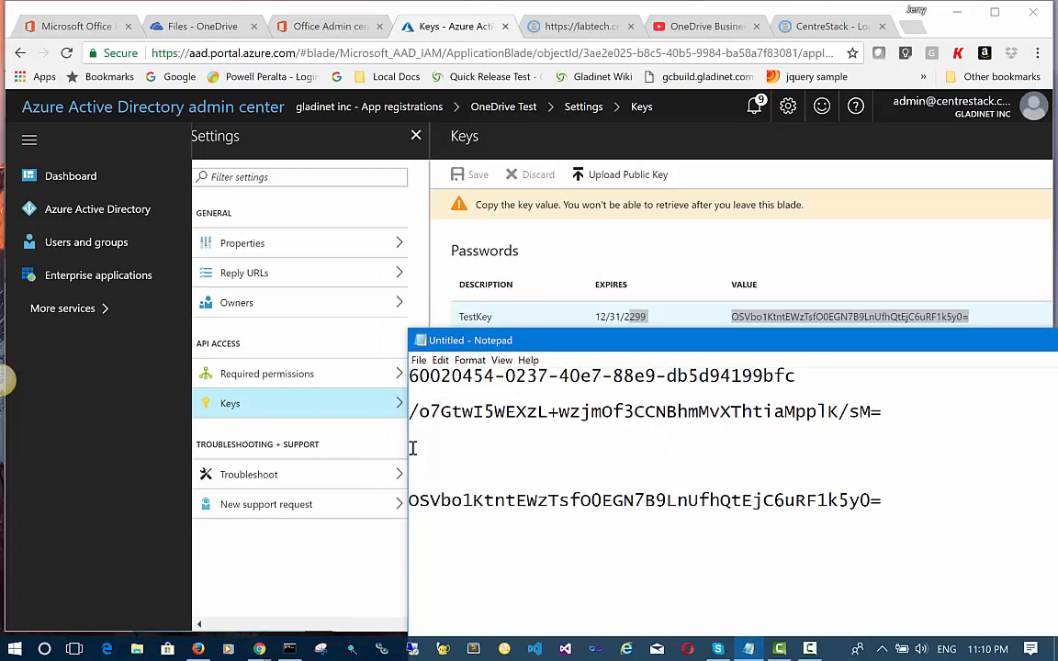
left_click(811, 290)
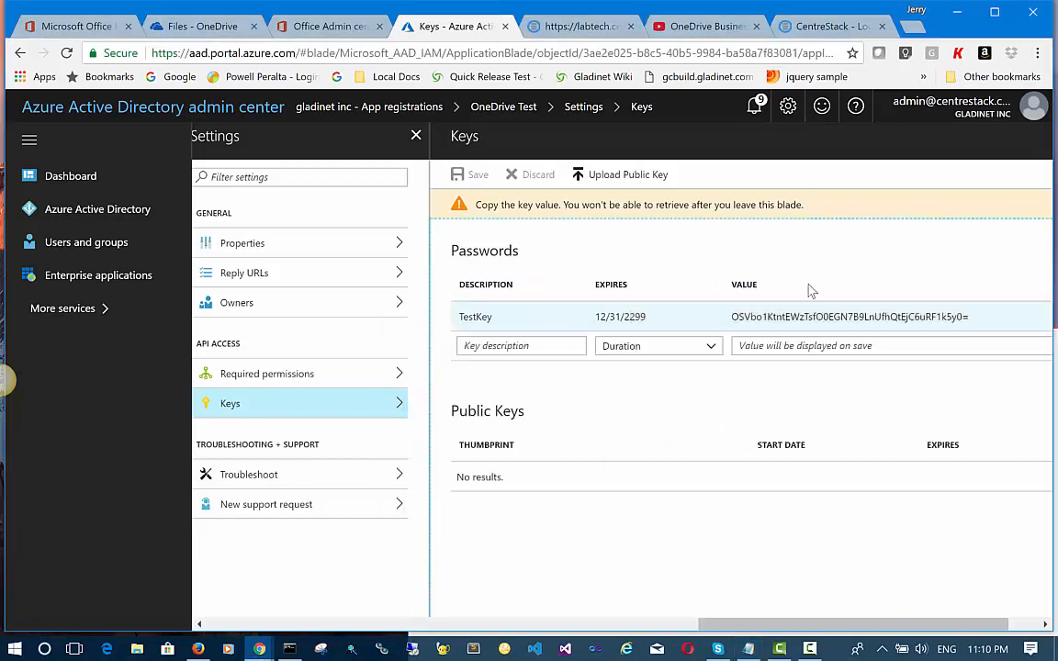
left_click(261, 243)
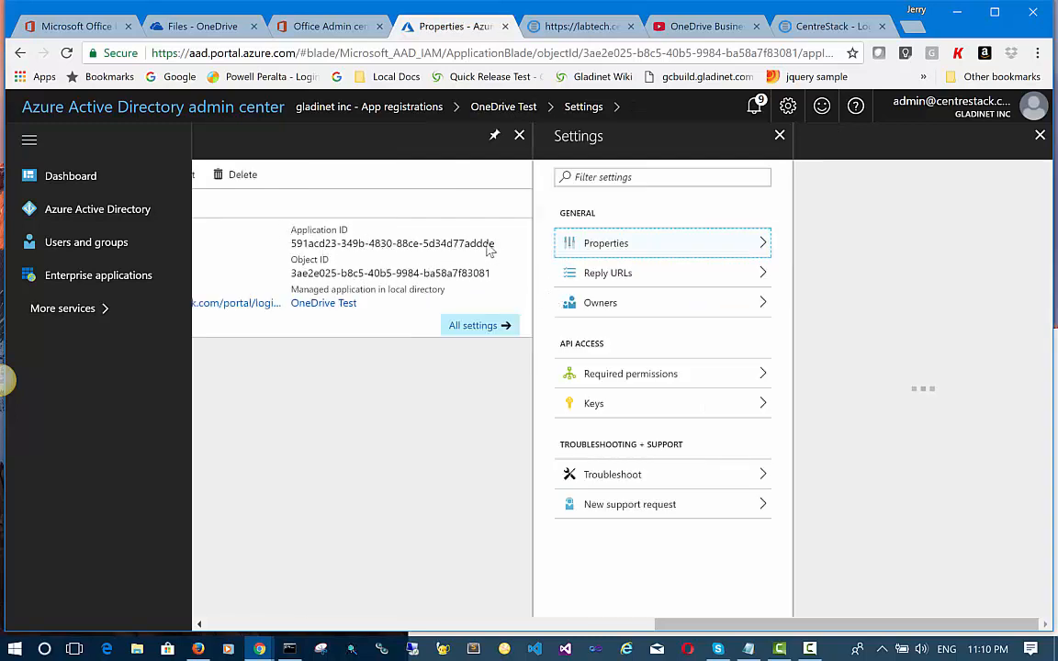
Copy OneDrive Test's Application ID onto the blank Notepad line, then return to the labtech.centrestack.com tab
left_click_drag(494, 244, 298, 243)
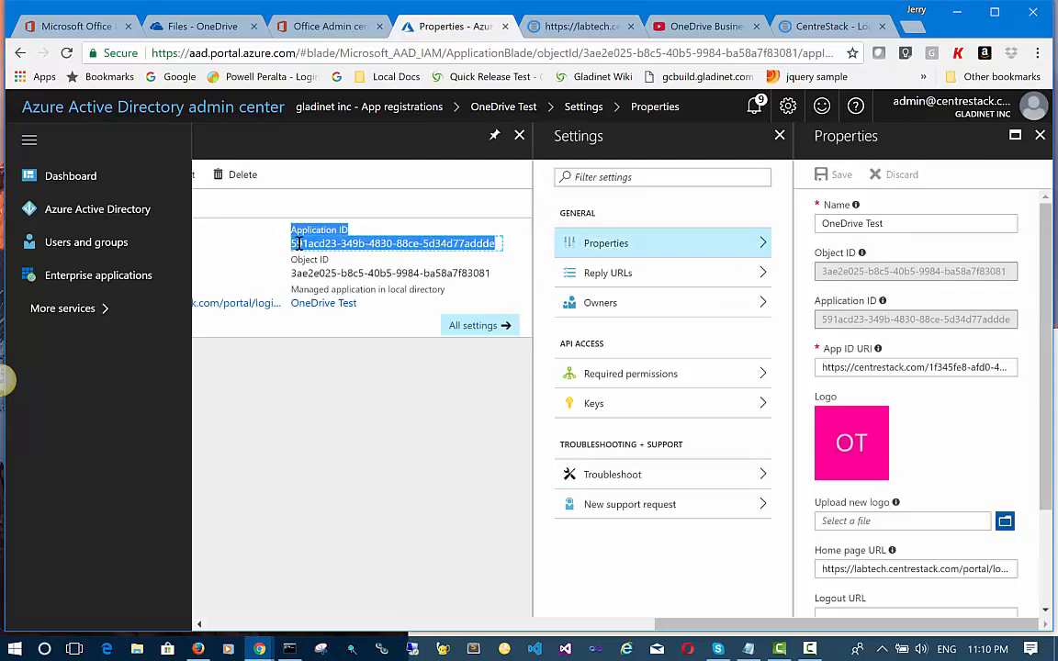
left_click(491, 243)
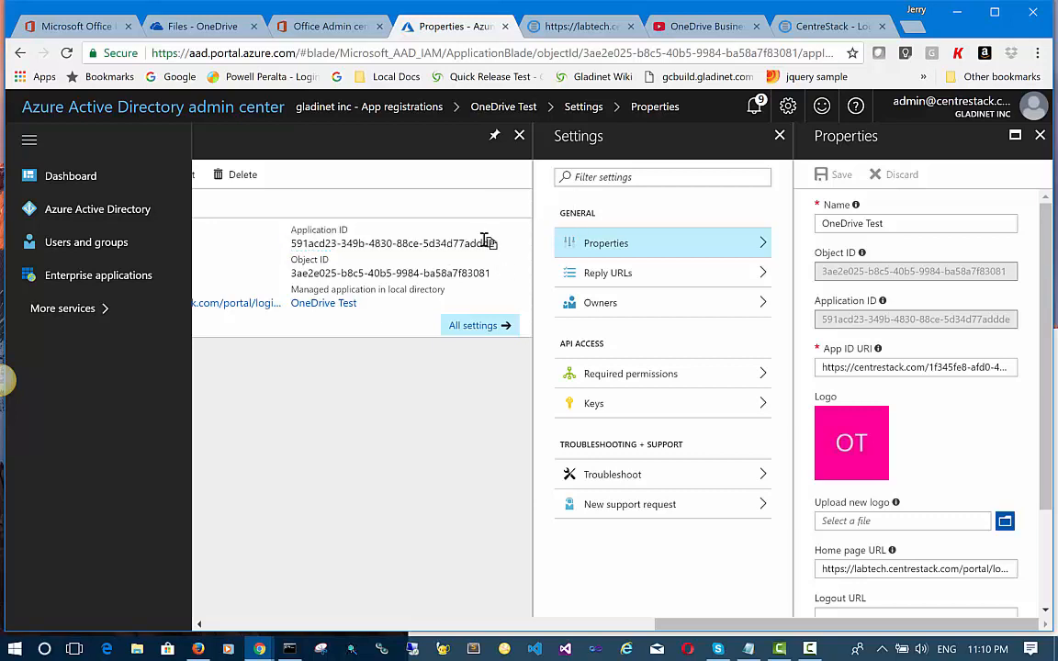
left_click(491, 244)
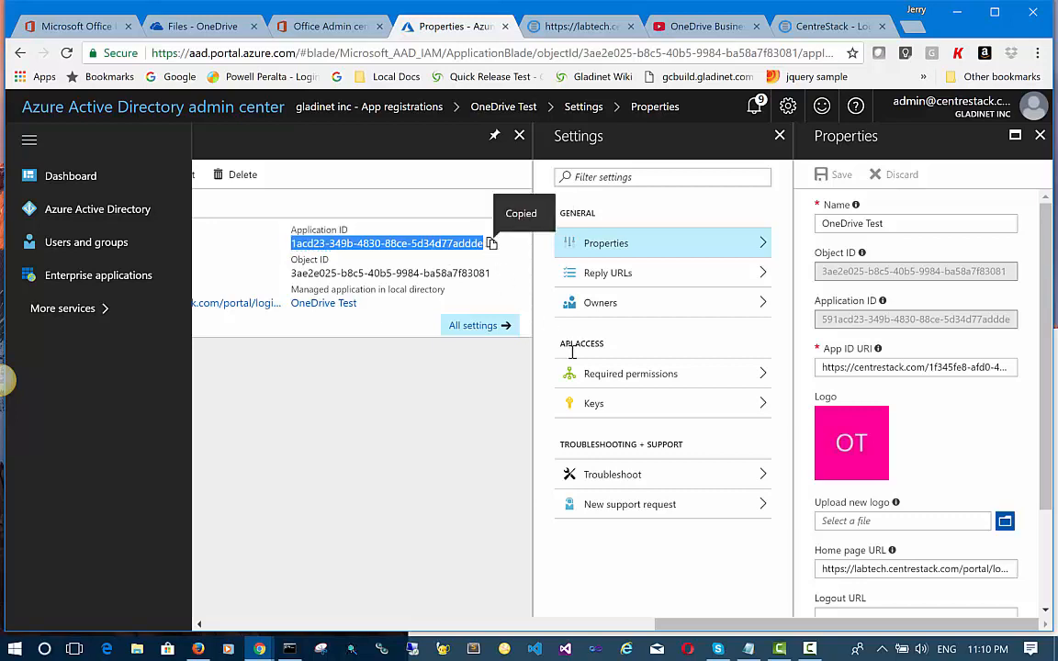
left_click(749, 647)
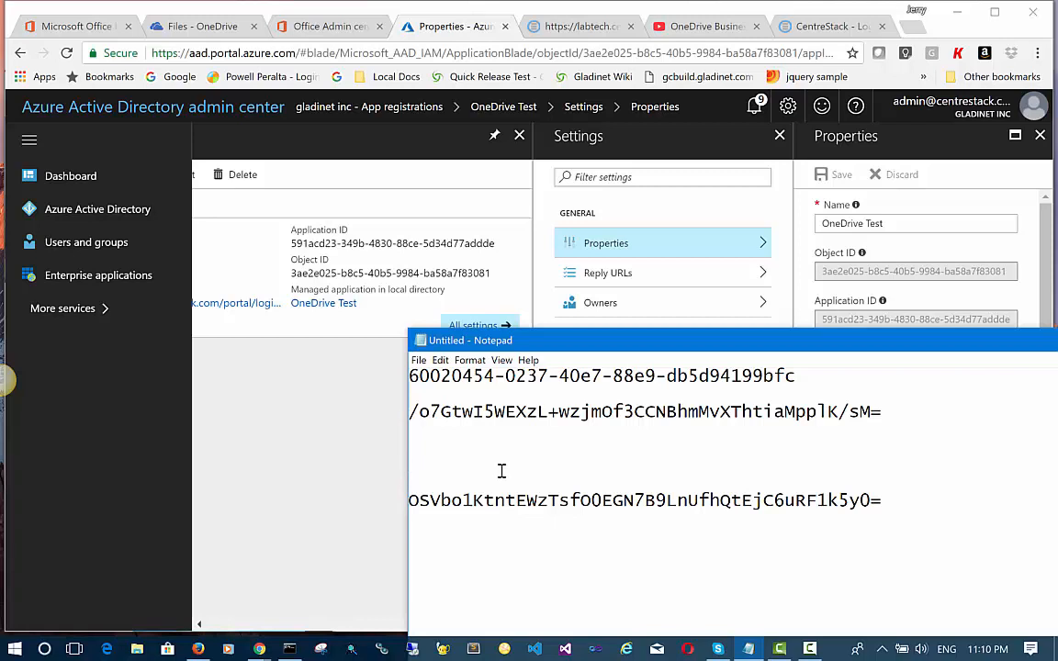
key("ctrl+v")
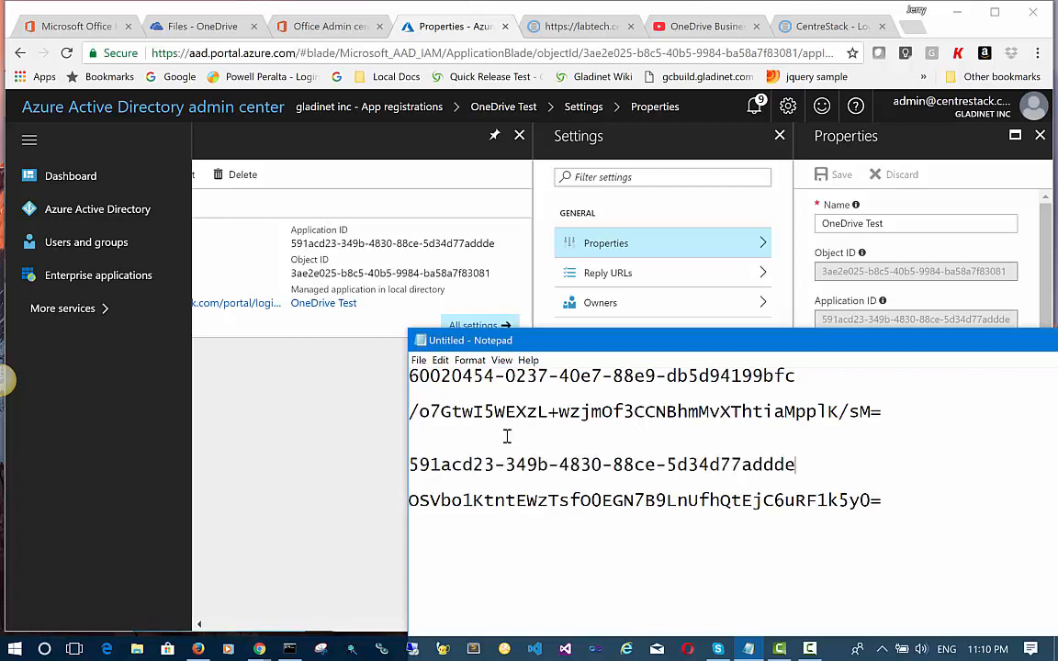
left_click(566, 26)
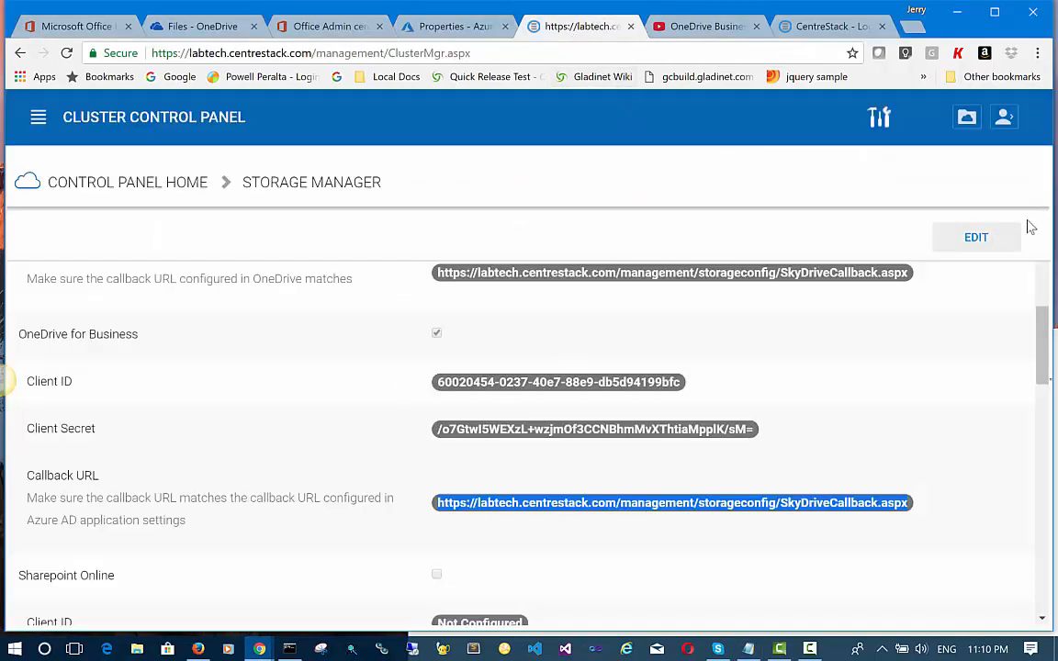
Replace the OneDrive for Business Client ID with the Application ID from Notepad
left_click(977, 238)
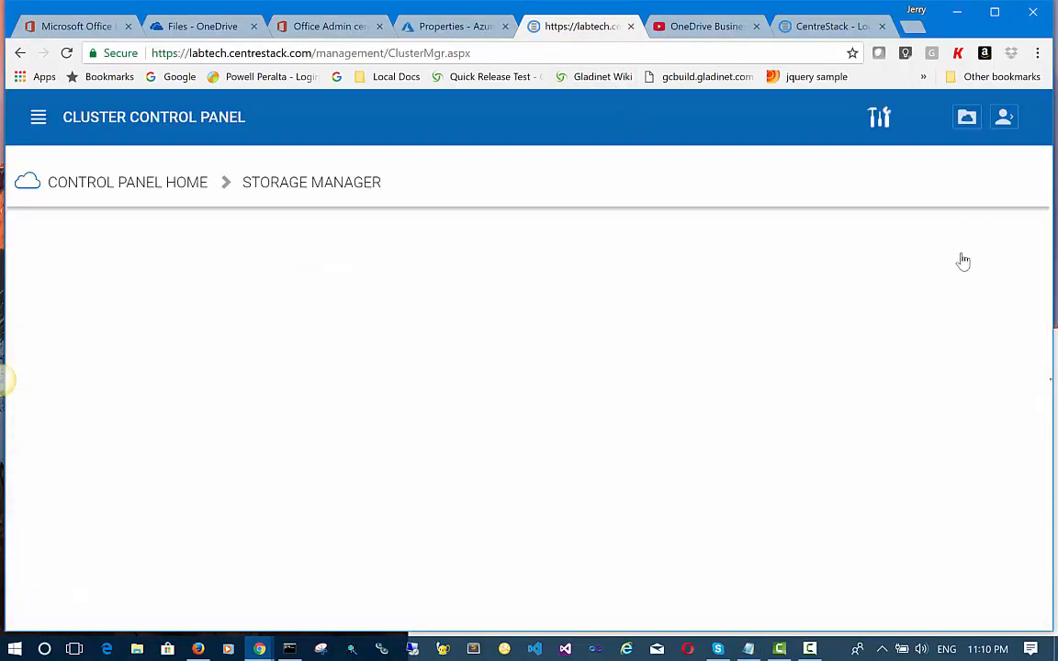
scroll(483, 397, "down", 5)
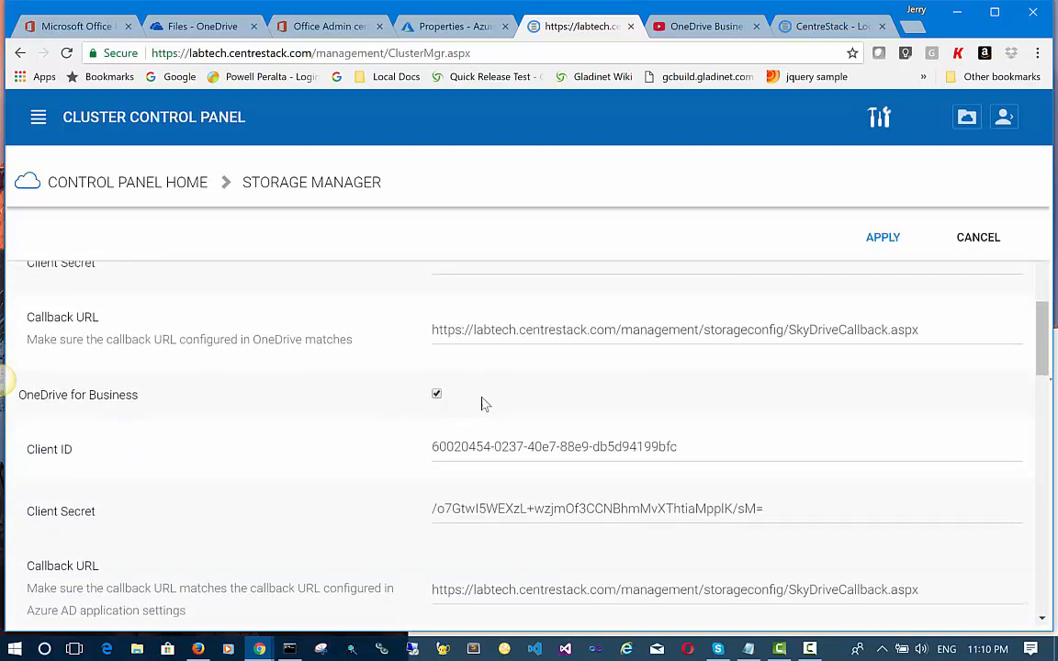
scroll(482, 400, "up", 1)
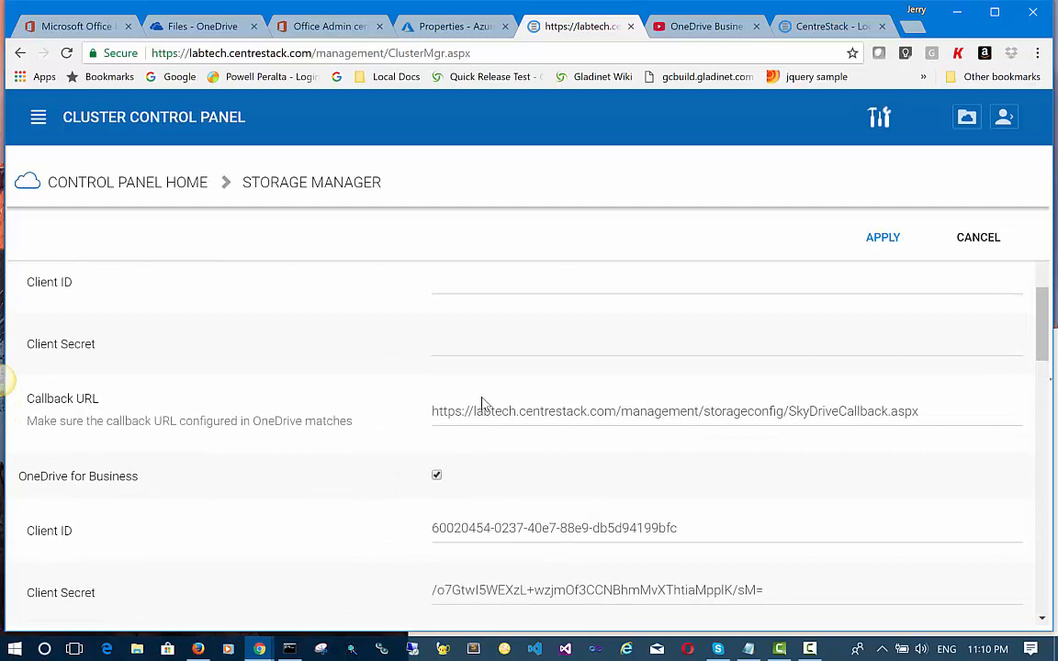
scroll(482, 397, "down", 1)
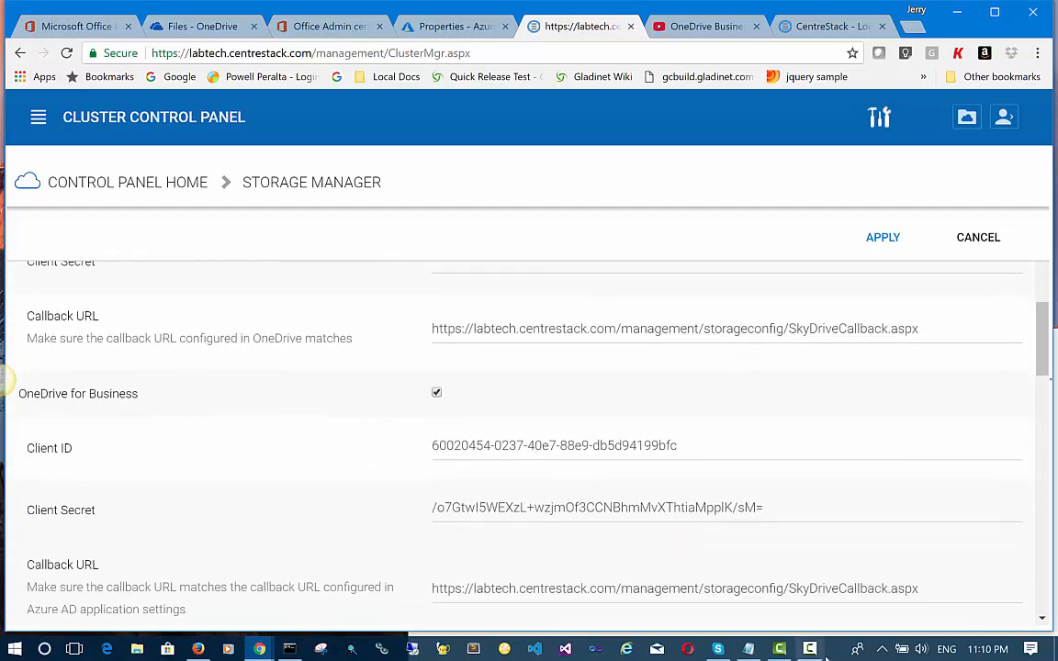
left_click(748, 649)
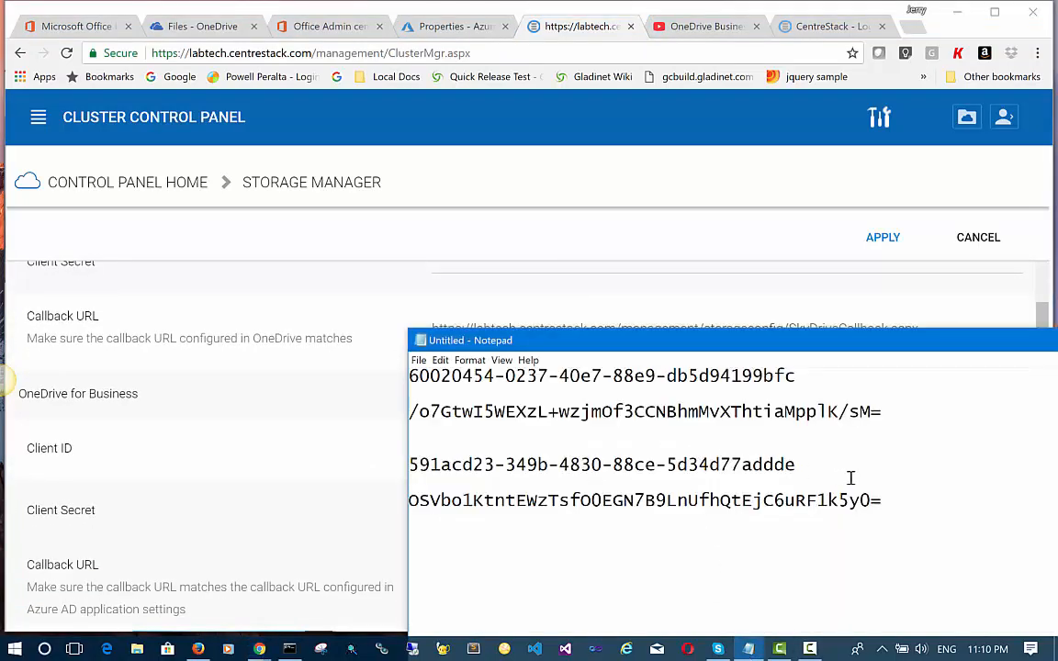
left_click_drag(804, 467, 392, 469)
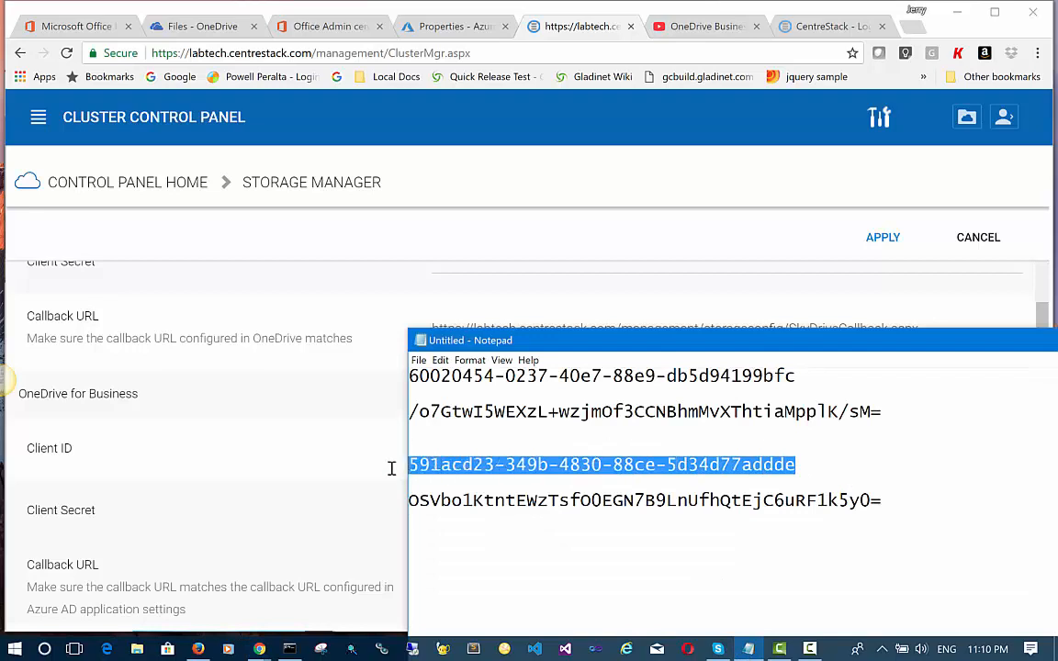
left_click(372, 469)
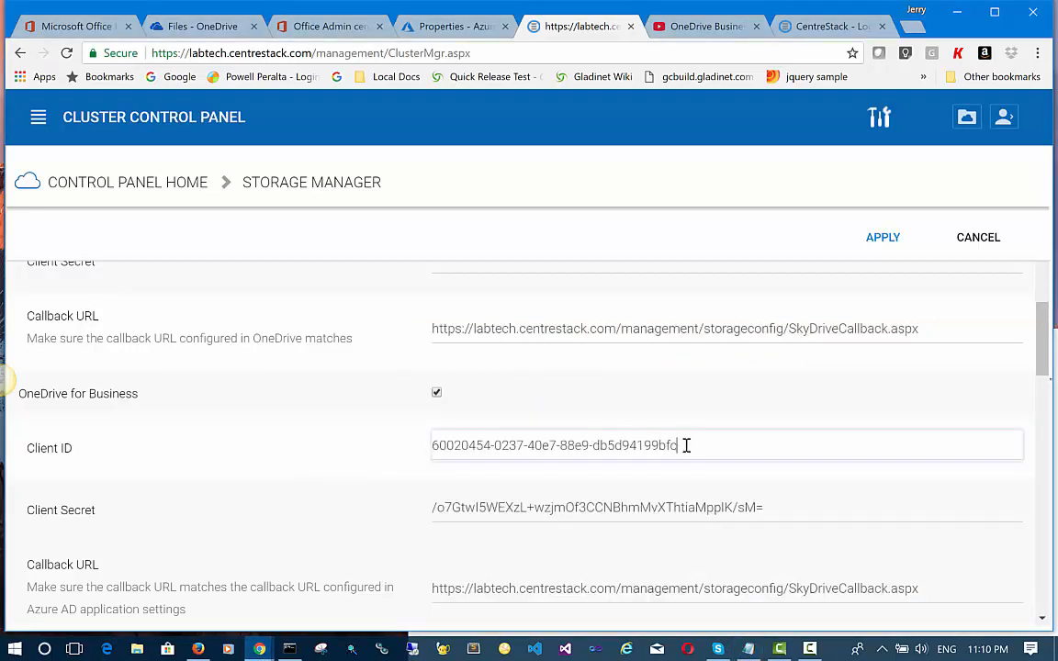
left_click_drag(684, 444, 454, 446)
key("ctrl+a")
key("ctrl+v")
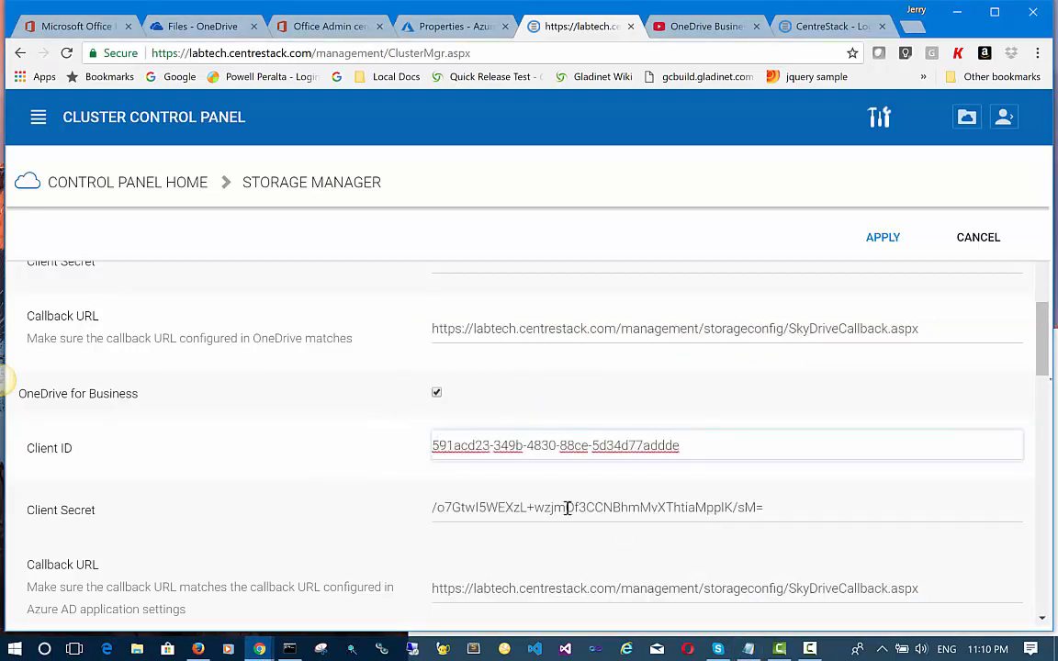
Replace the Client Secret with the new TestKey value and apply the storage settings
left_click(749, 649)
left_click_drag(888, 500, 408, 493)
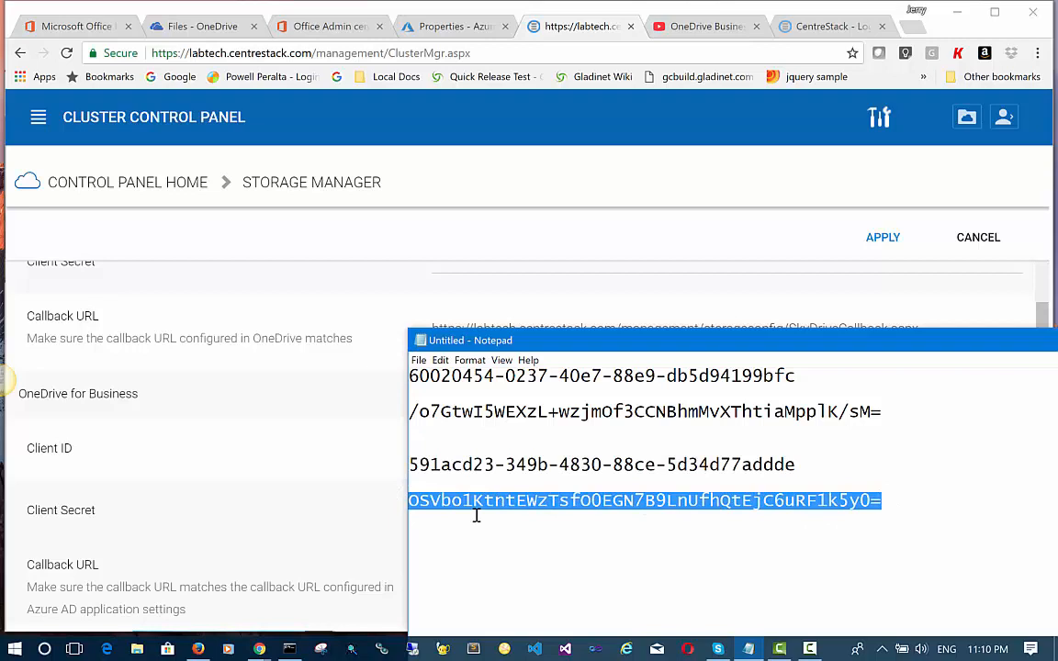
left_click(276, 480)
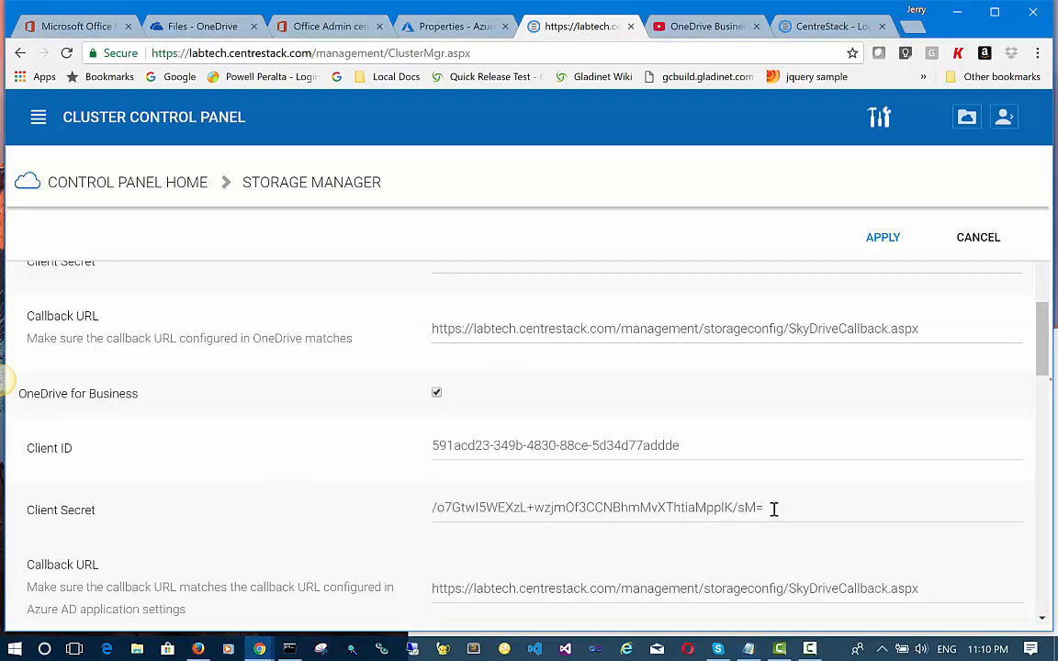
left_click_drag(774, 509, 397, 508)
key("ctrl+v")
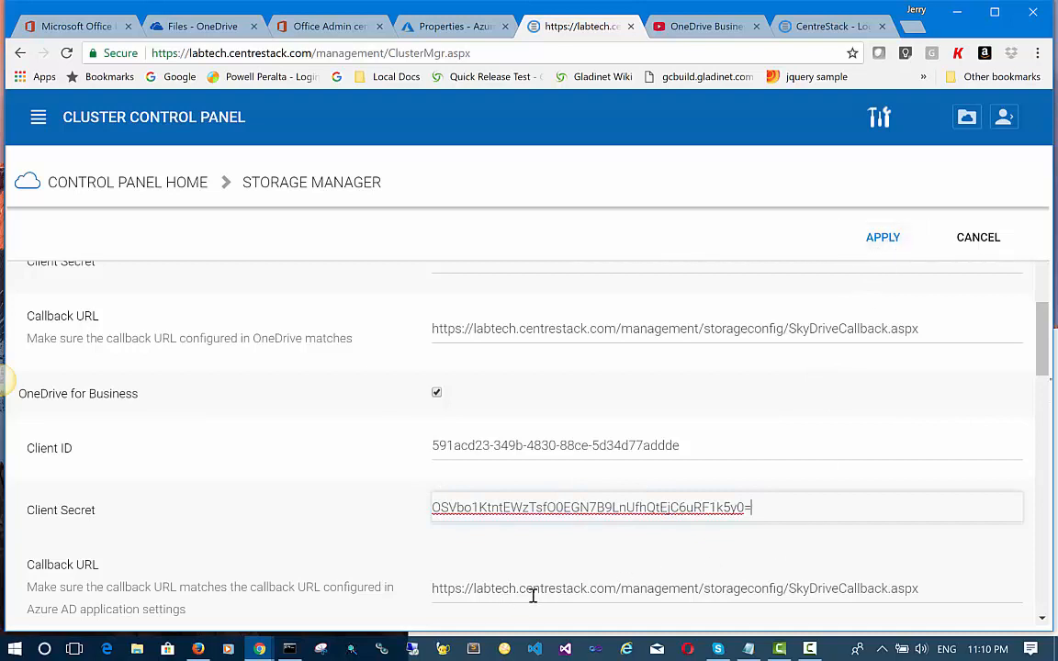
left_click(883, 241)
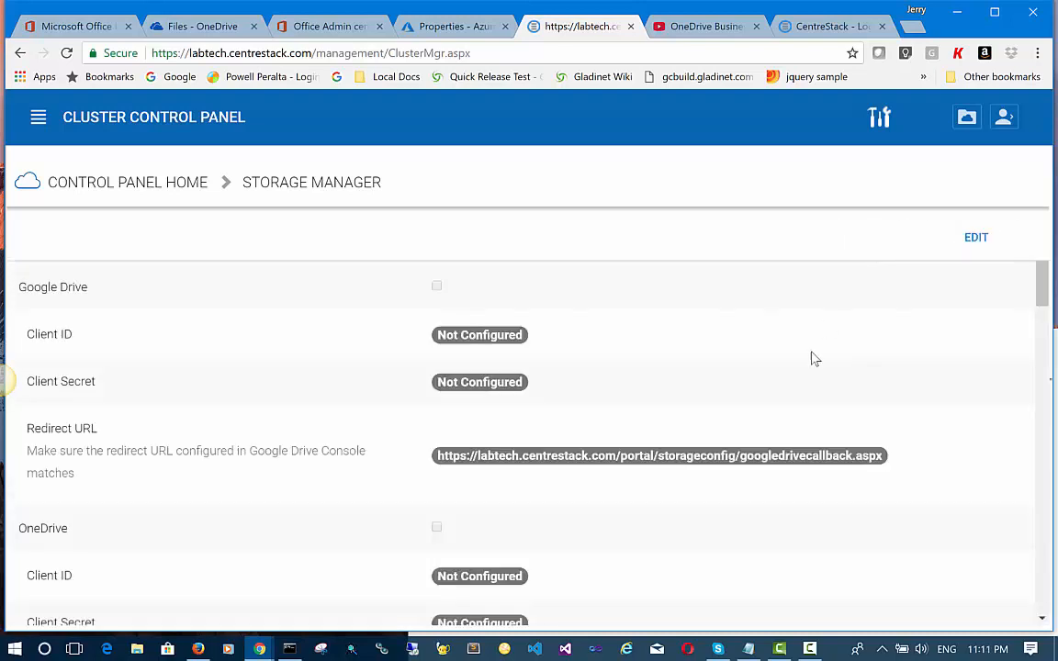
Check the saved OneDrive for Business values, then go via My Files to the Cluster Manager dashboard
scroll(812, 359, "down", 2)
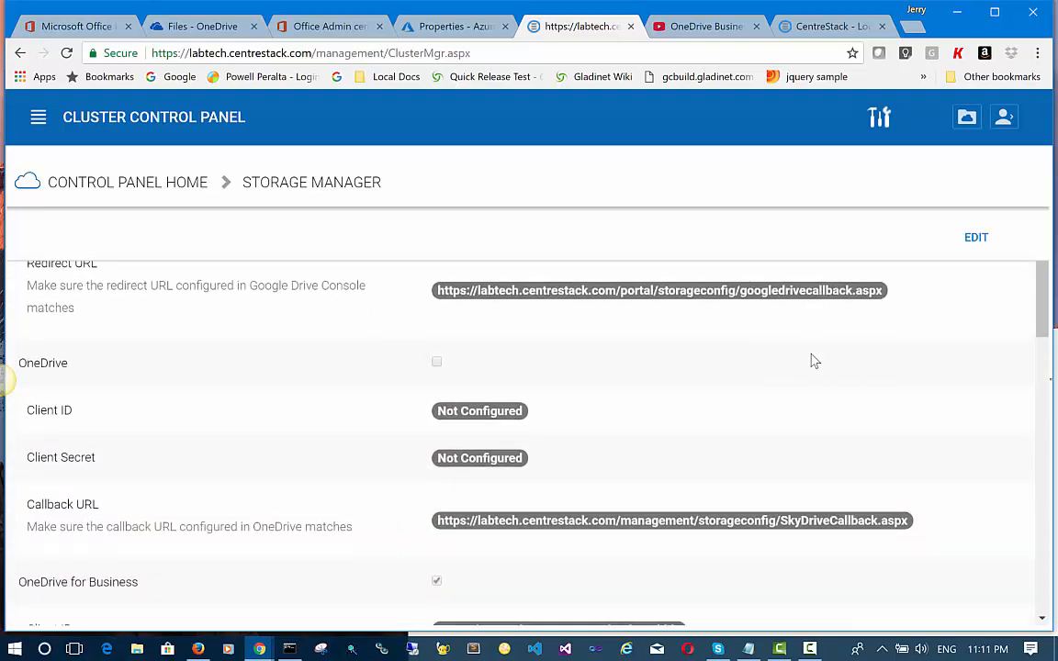
scroll(812, 361, "down", 4)
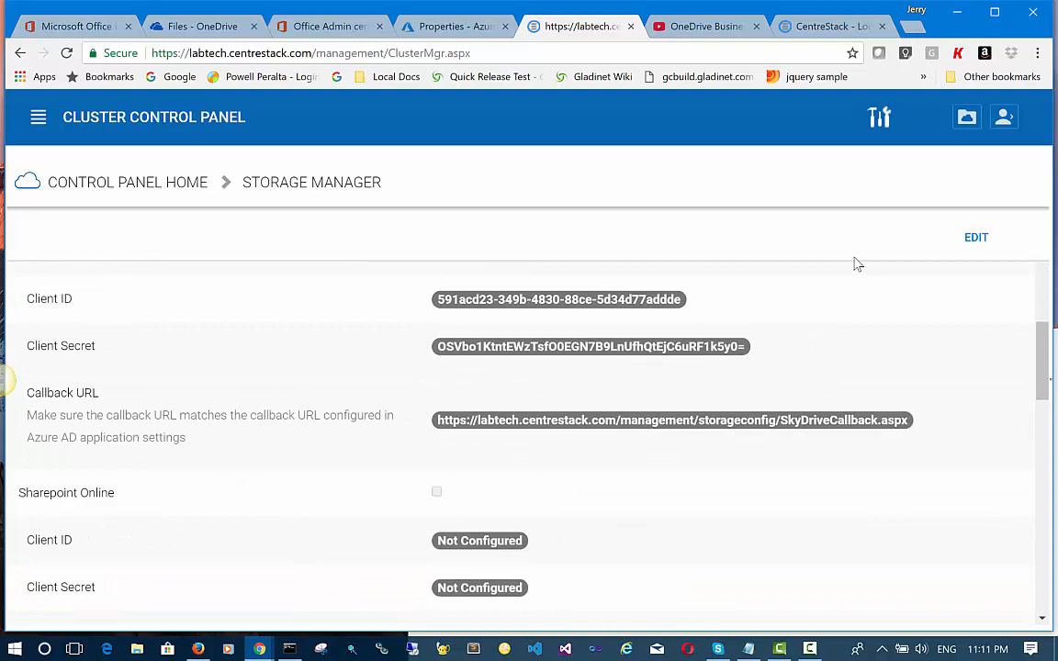
left_click(965, 119)
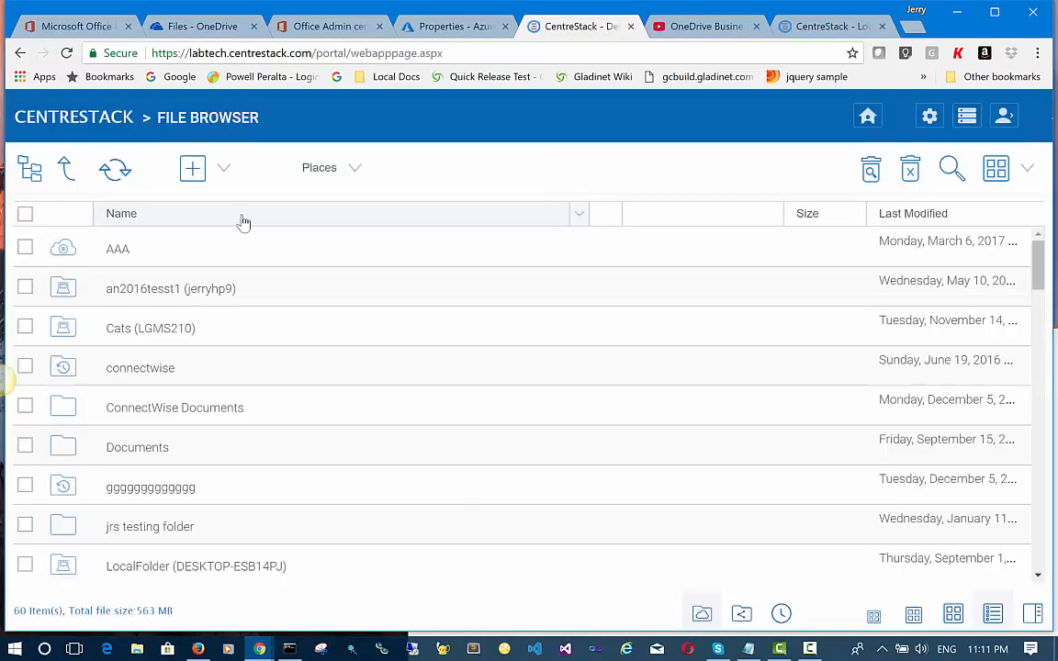
left_click(965, 122)
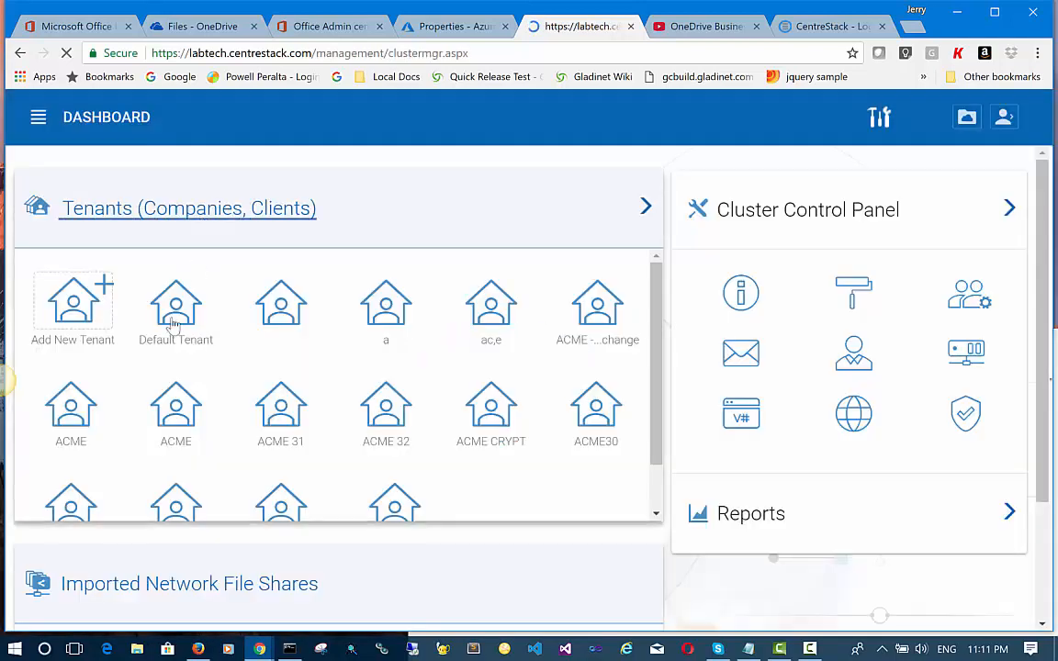
Start a new team folder in Default Tenant using Microsoft OneDrive for Business cloud storage
left_click(175, 317)
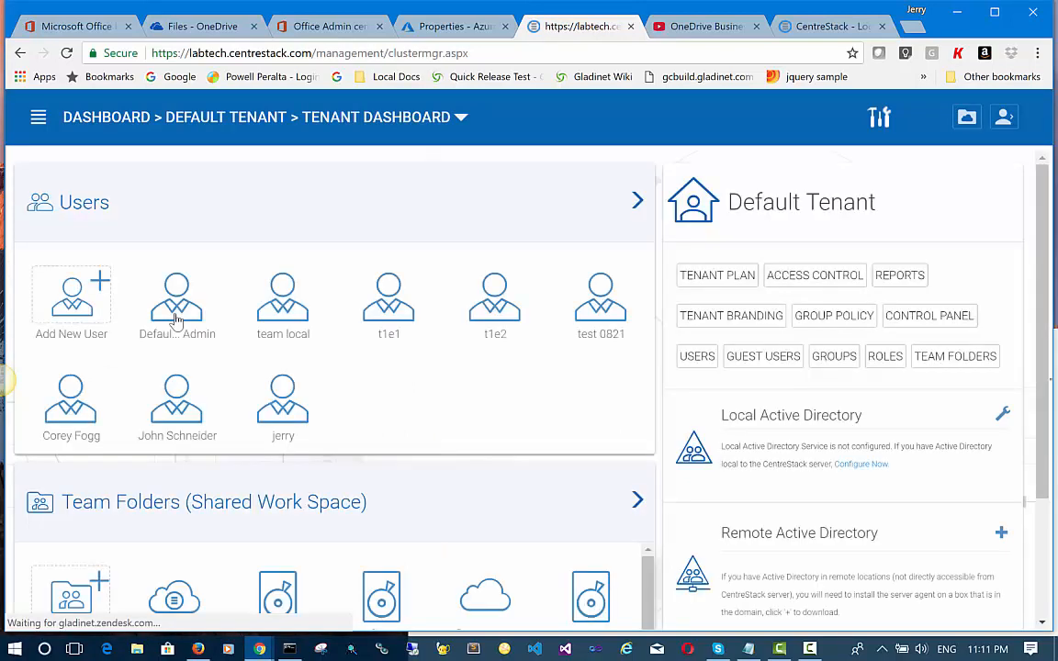
scroll(274, 420, "down", 1)
scroll(273, 420, "down", 3)
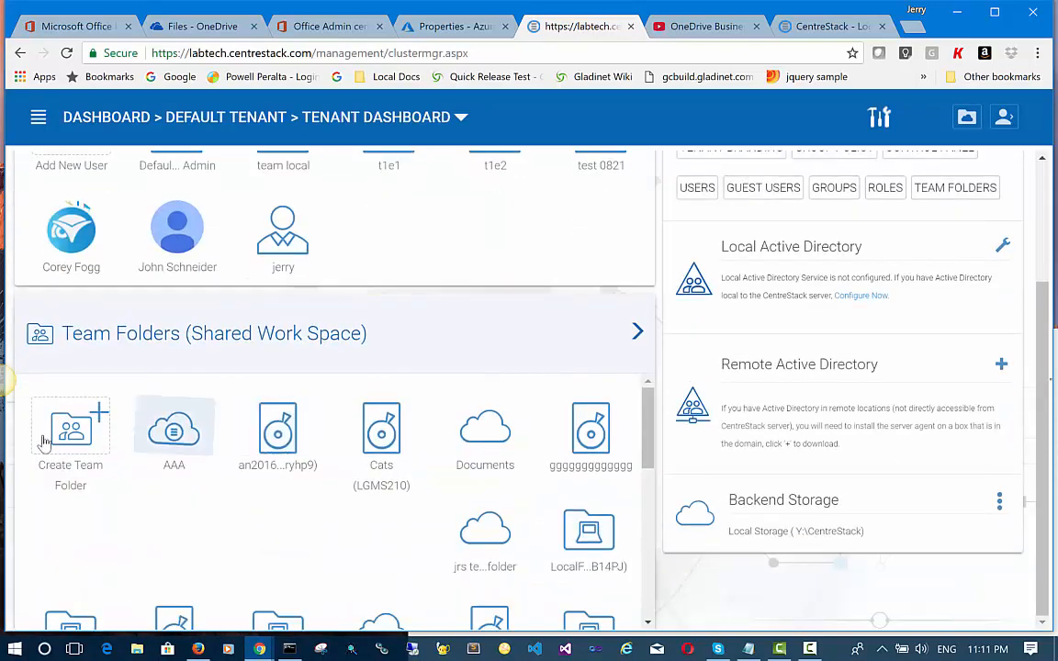
left_click(67, 432)
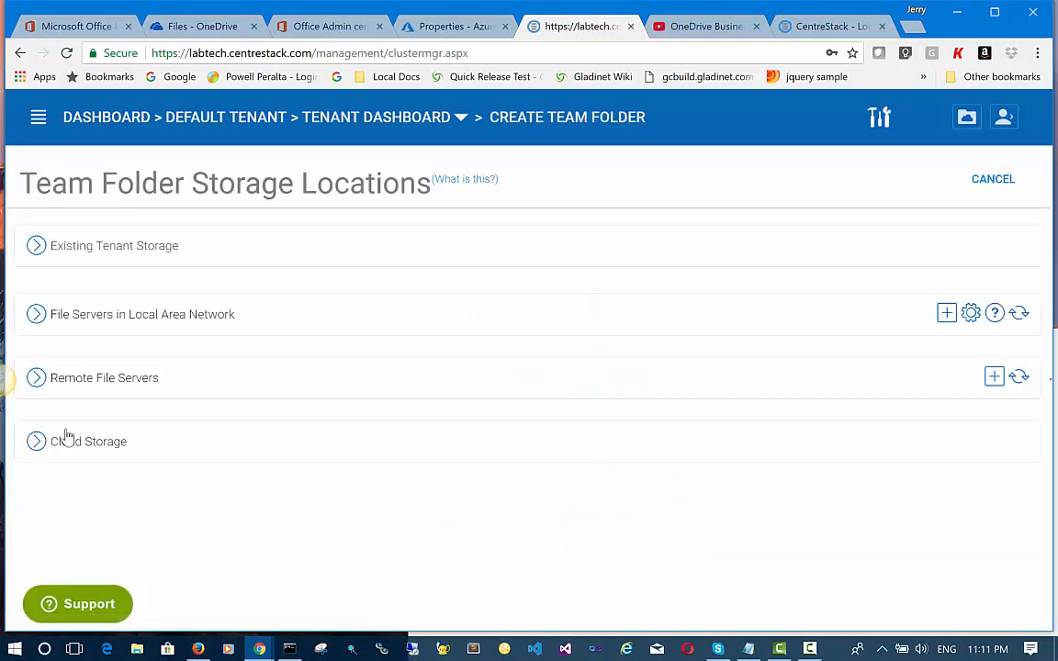
left_click(90, 444)
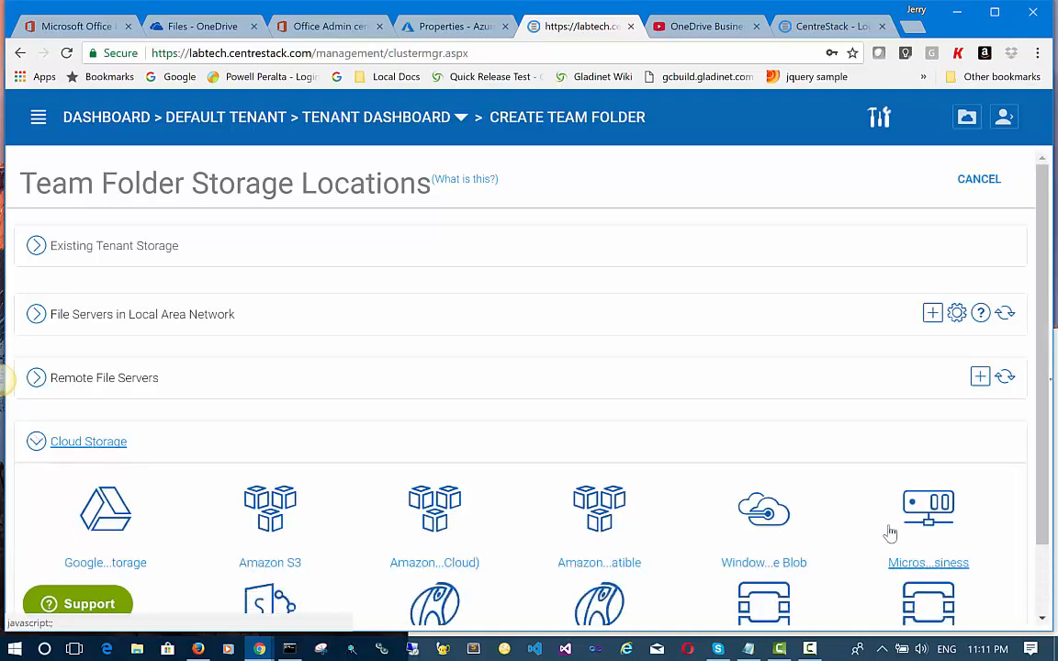
left_click(929, 520)
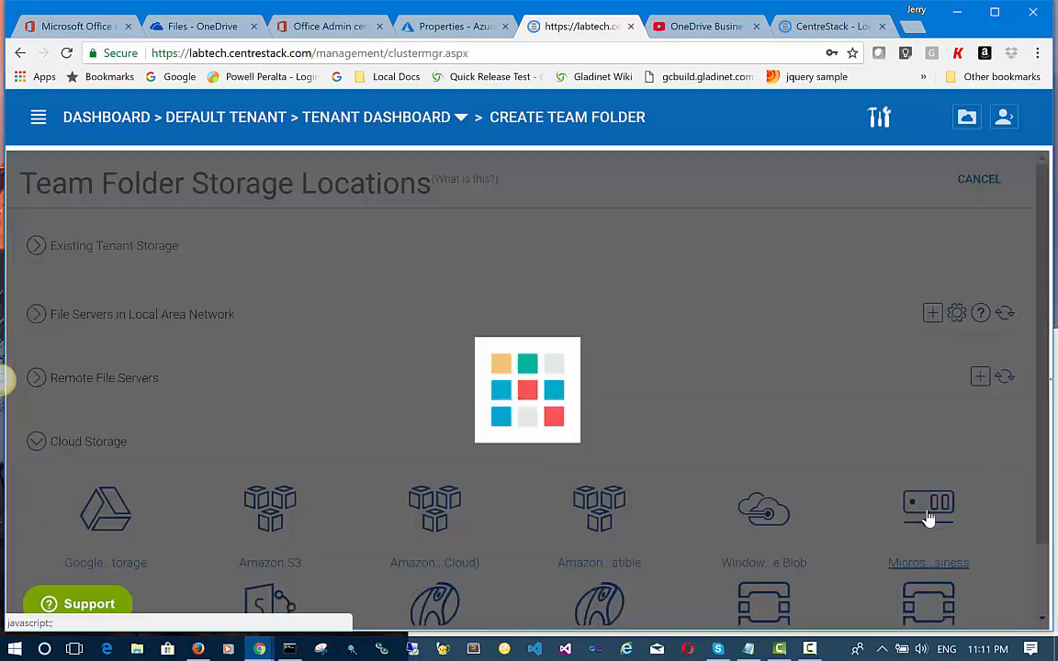
Name the team folder 'OneDrive2018' and request a Microsoft authorization code
left_click(222, 311)
type("O")
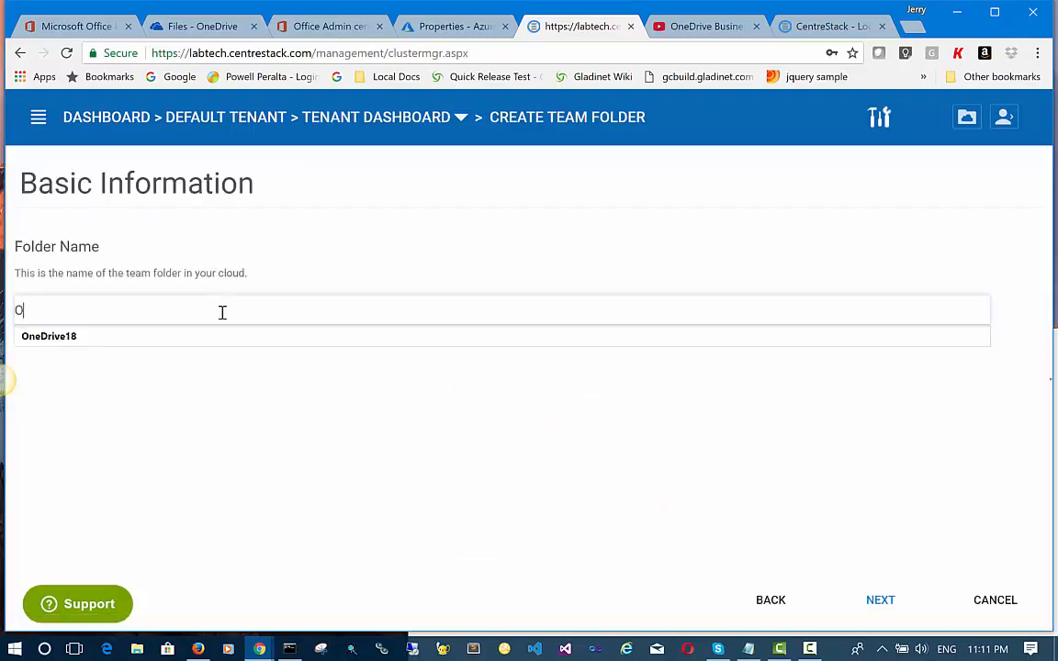
type("neDrive2018")
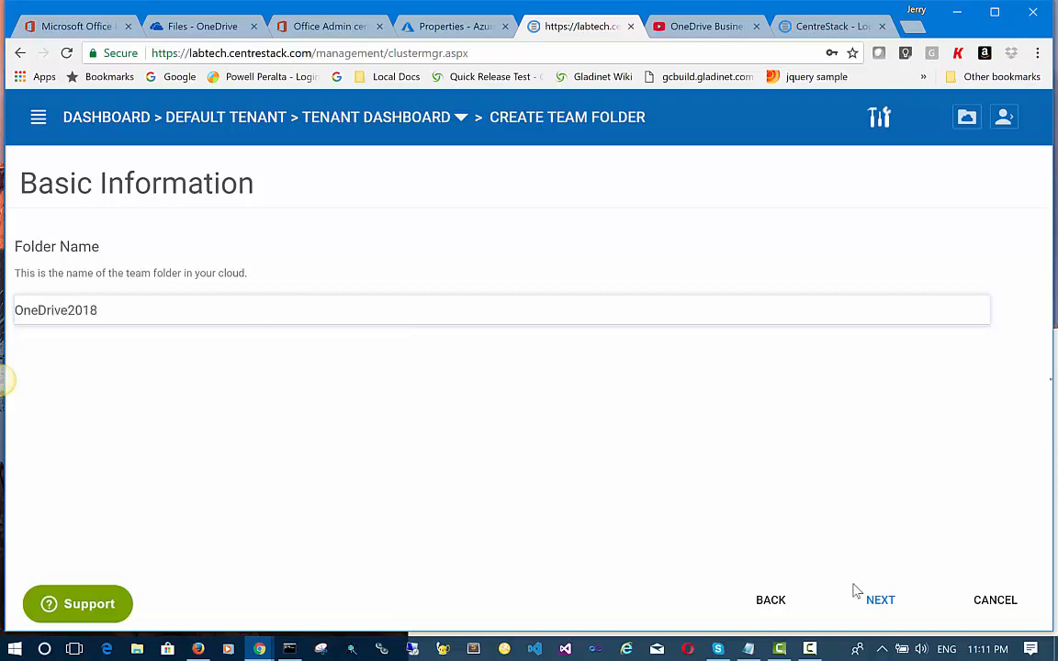
left_click(884, 600)
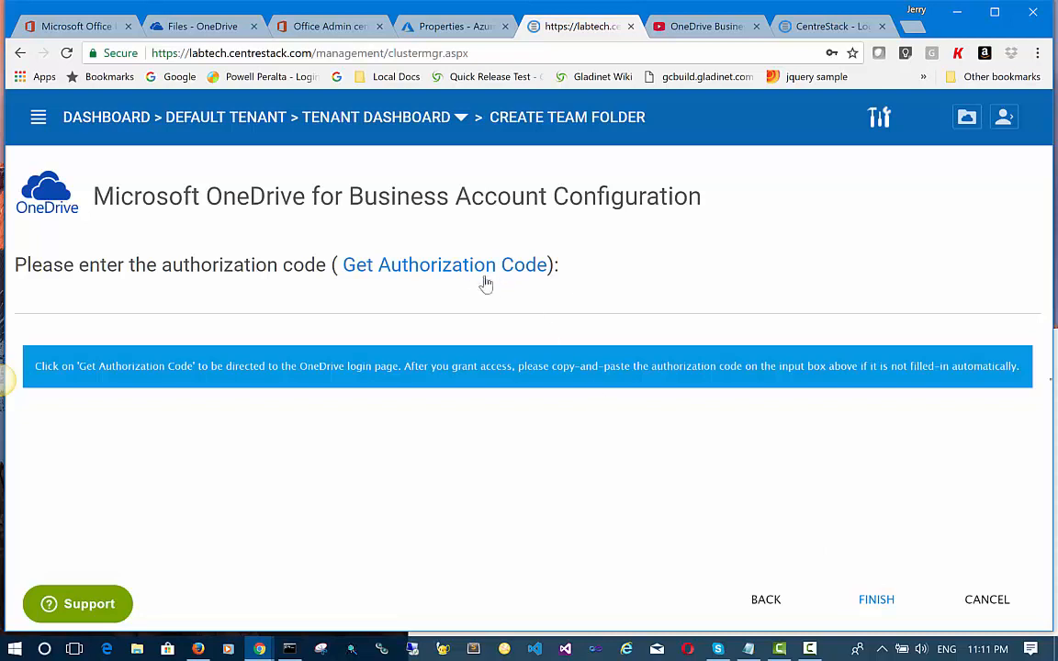
left_click(470, 274)
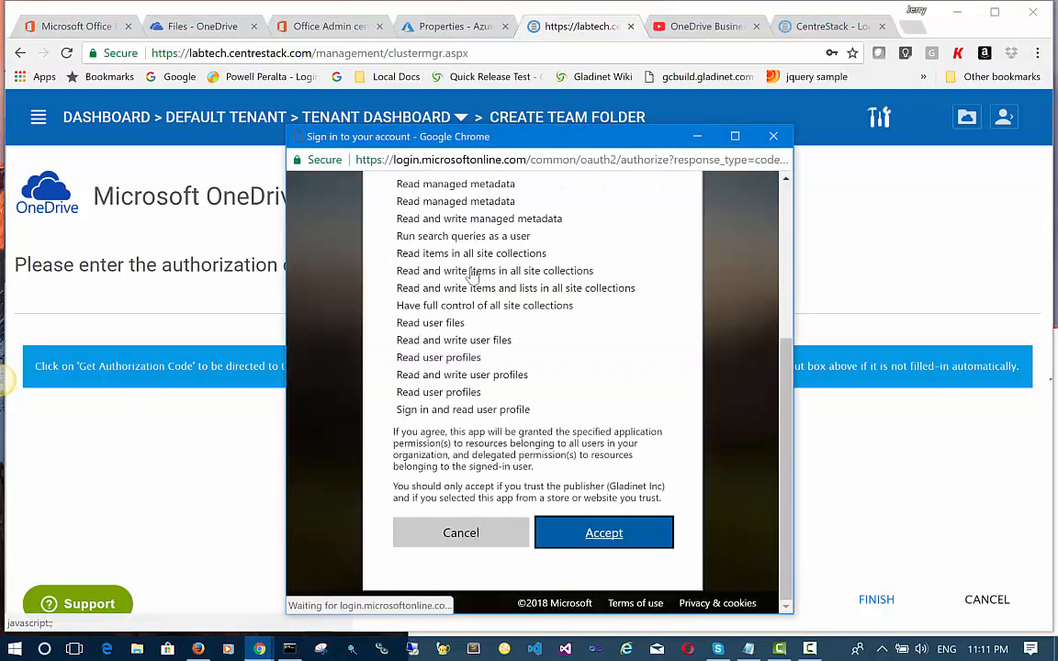
Accept OneDrive Test's permission request and finish creating the OneDrive2018 team folder
scroll(576, 363, "up", 5)
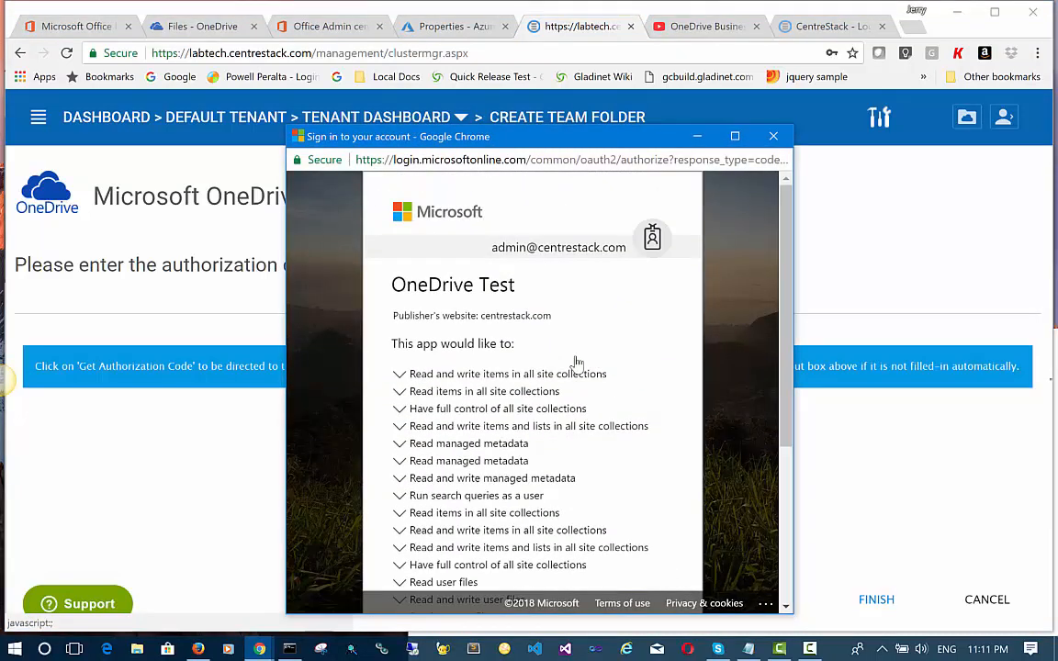
left_click_drag(524, 291, 375, 286)
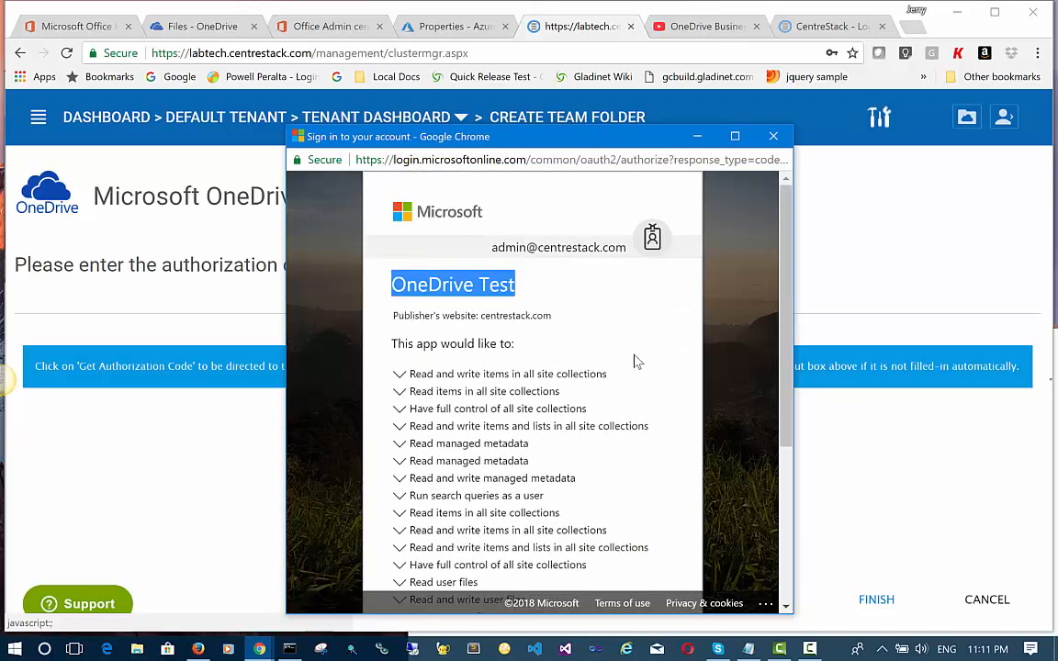
scroll(634, 361, "down", 3)
scroll(637, 363, "up", 3)
scroll(590, 359, "down", 3)
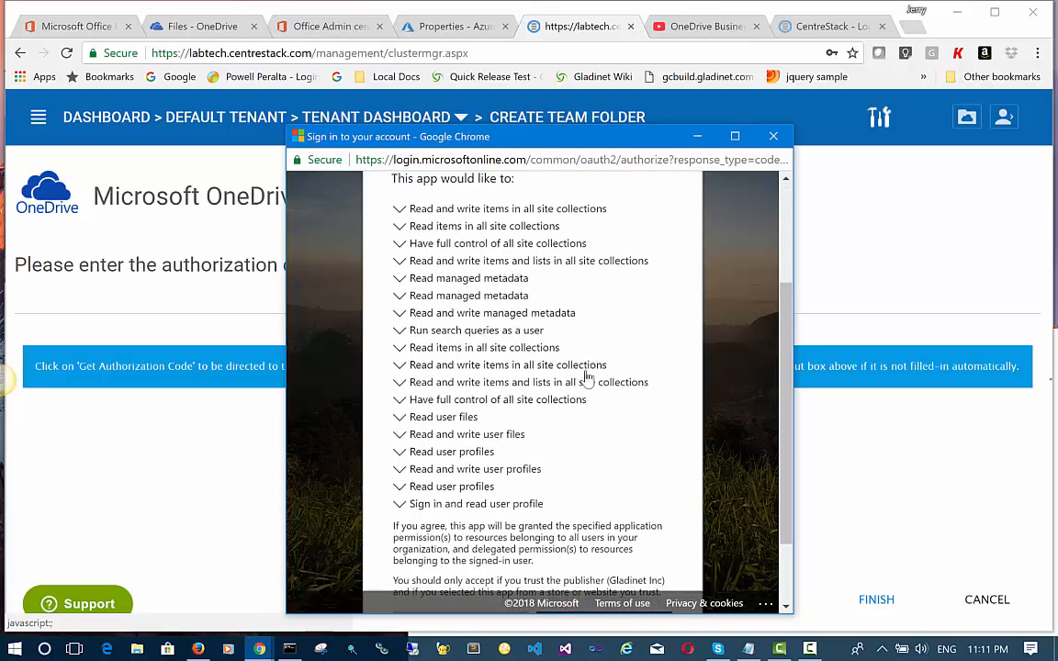
left_click(610, 541)
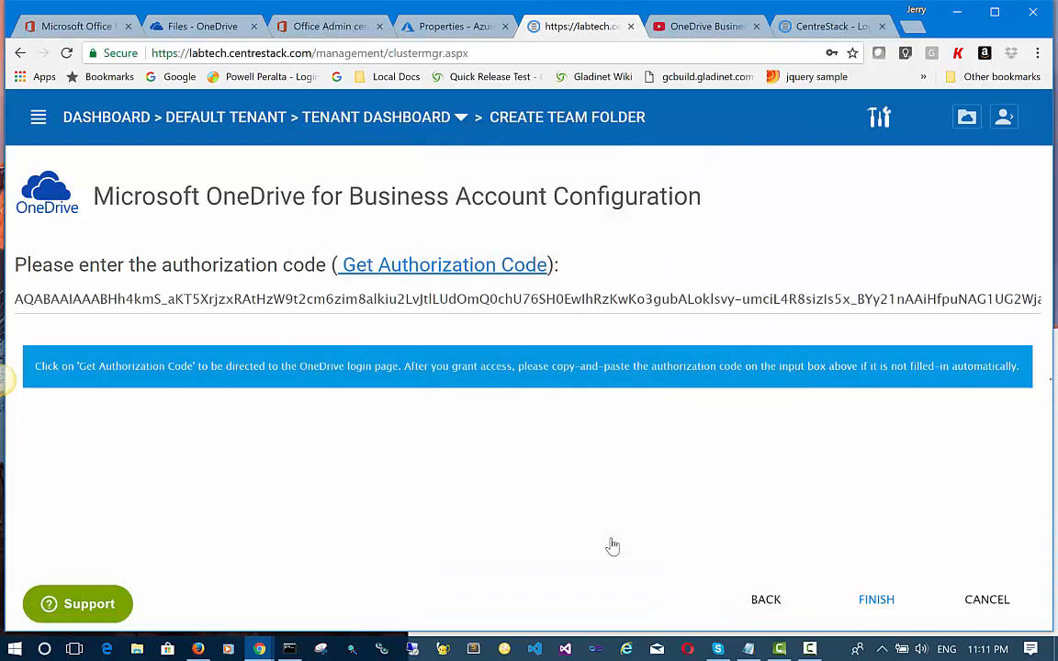
left_click(877, 606)
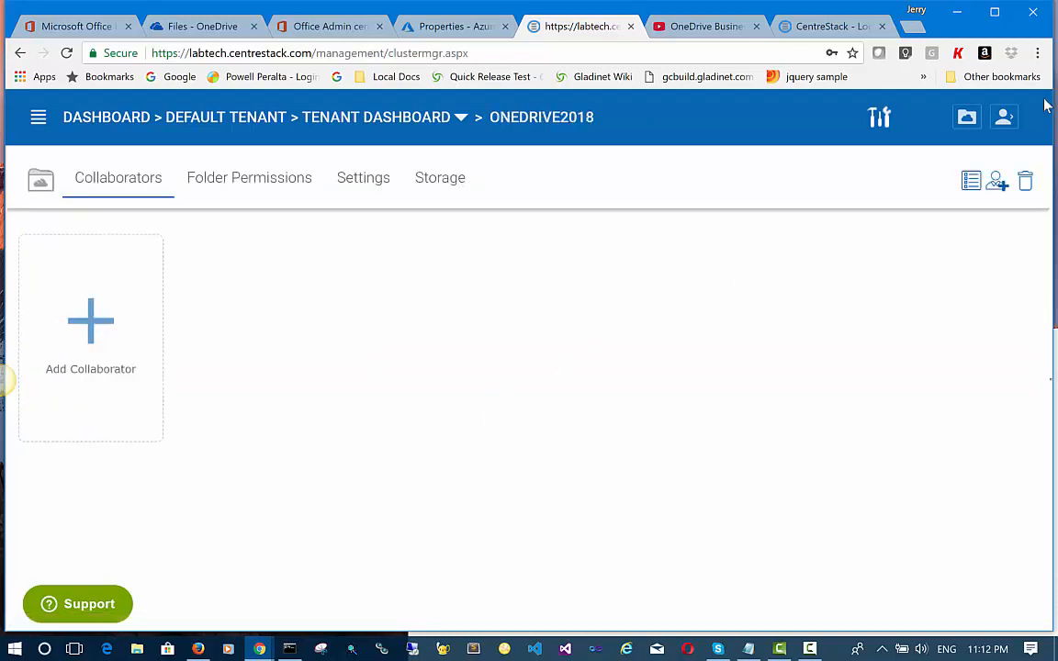
left_click(967, 119)
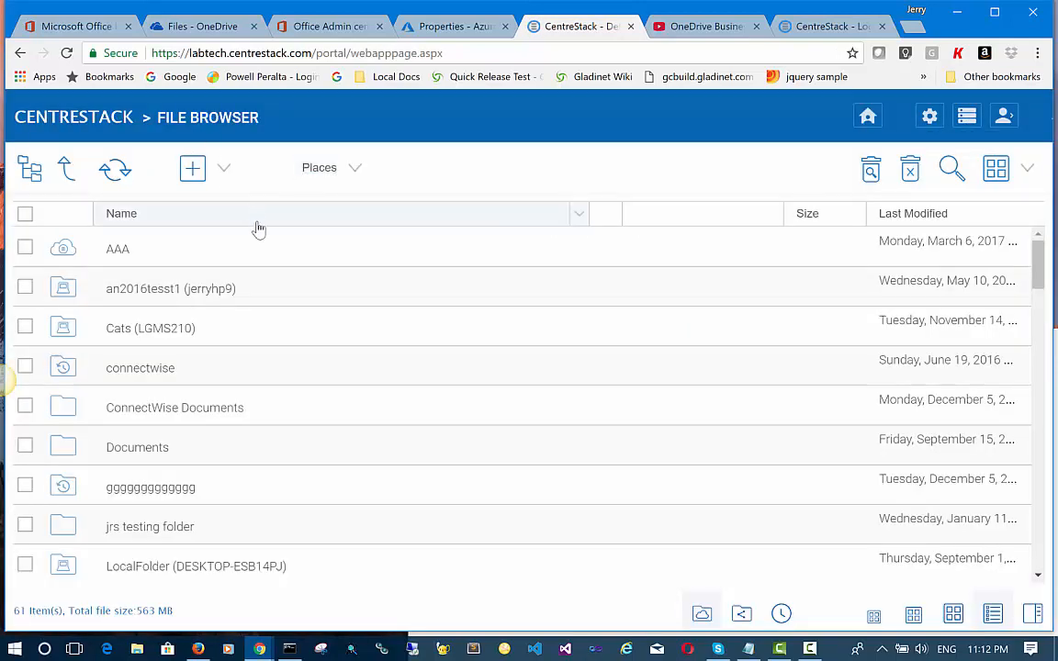
Open the OneDrive2018 folder in the file browser, then compare it with the OneDrive Files page
scroll(354, 299, "down", 15)
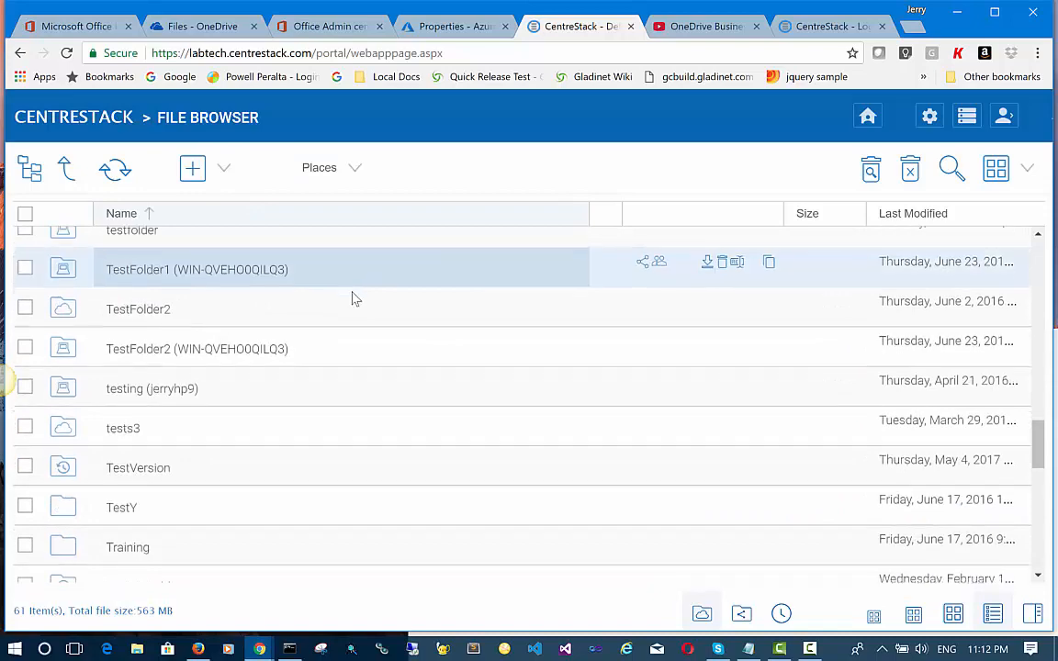
scroll(353, 300, "down", 4)
scroll(353, 300, "up", 5)
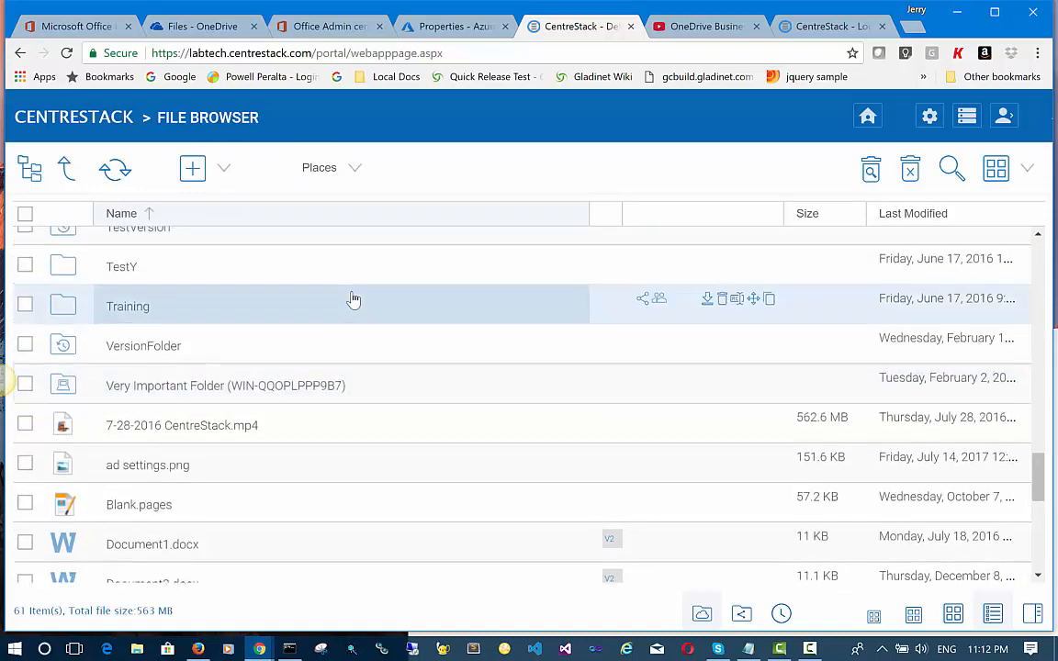
scroll(354, 299, "up", 5)
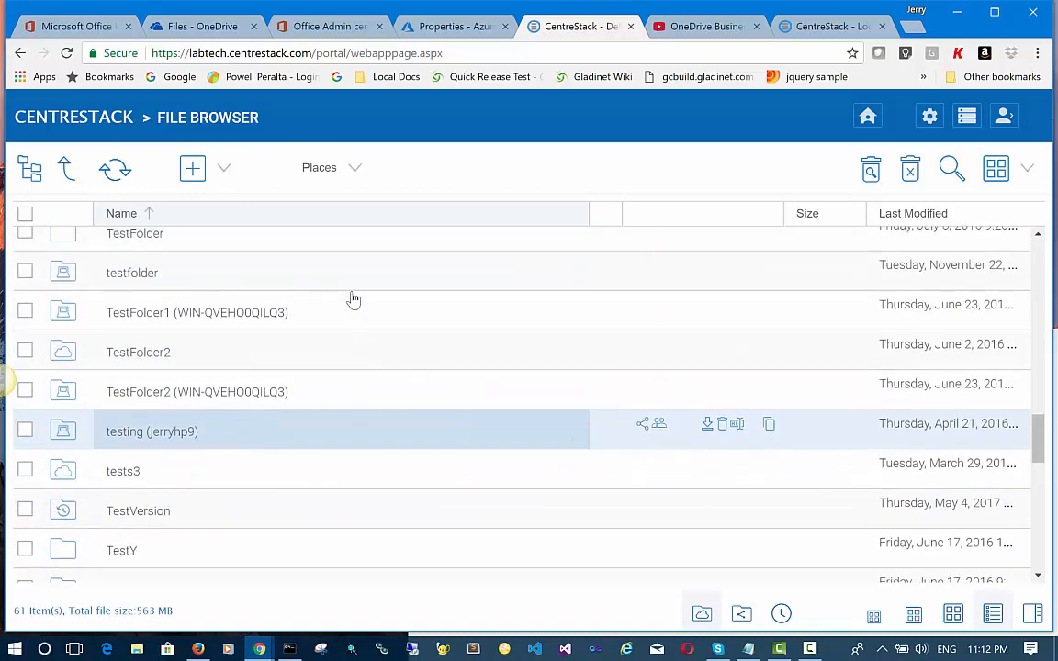
scroll(354, 300, "up", 8)
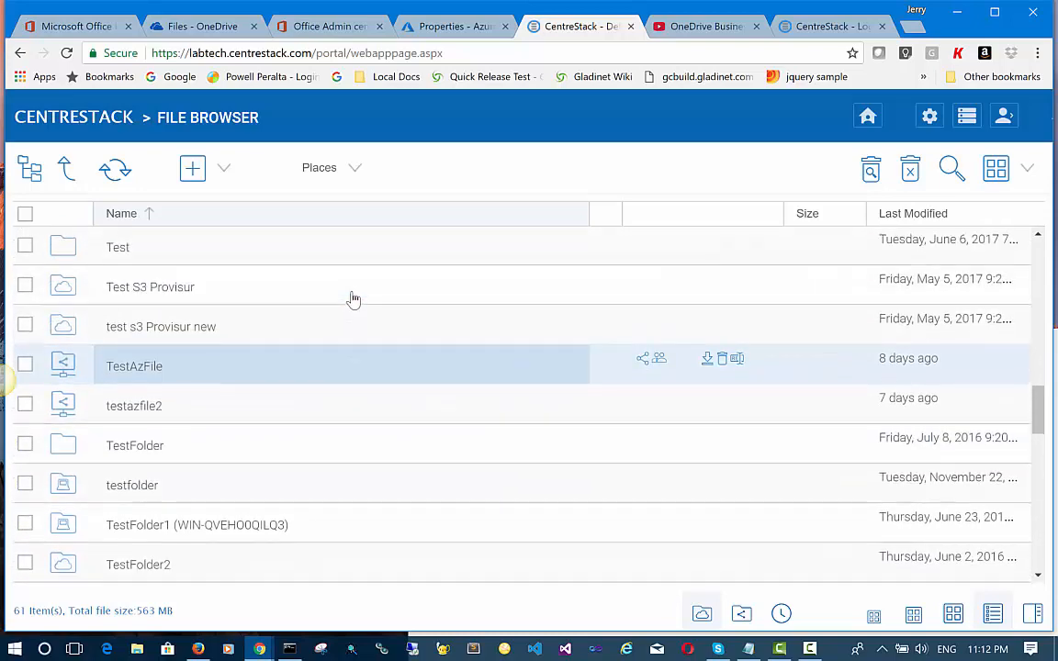
scroll(354, 299, "up", 1)
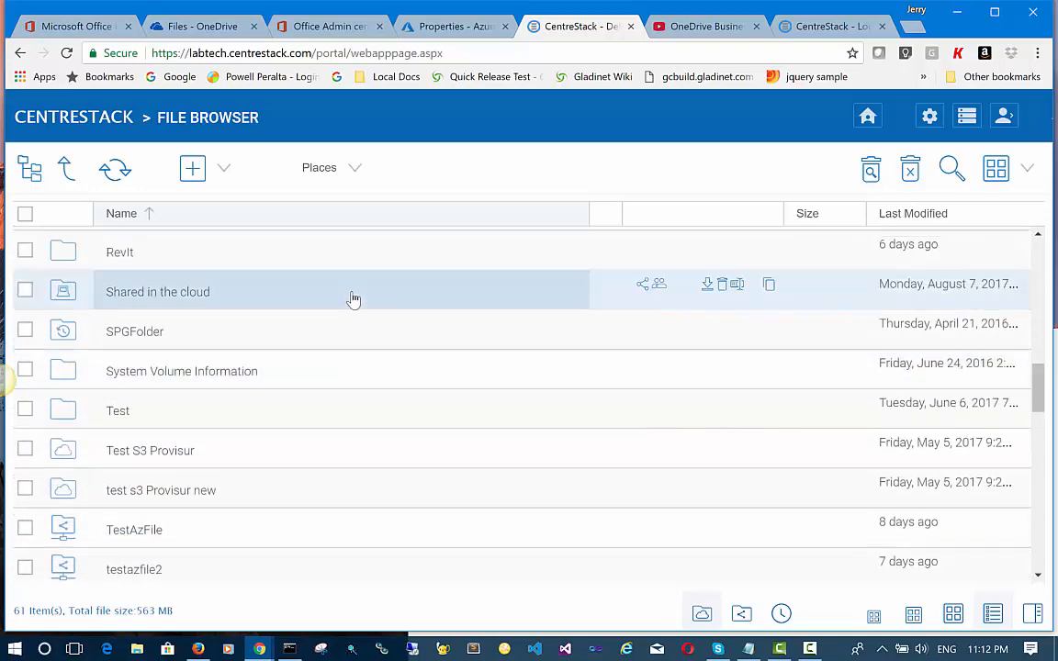
scroll(354, 300, "up", 5)
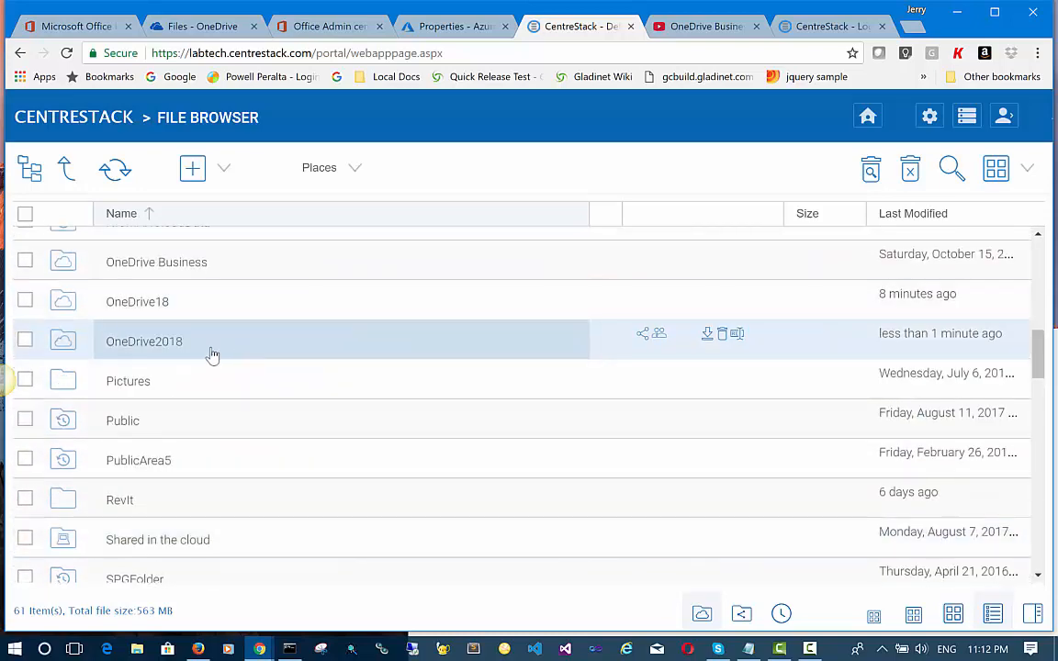
double_click(212, 355)
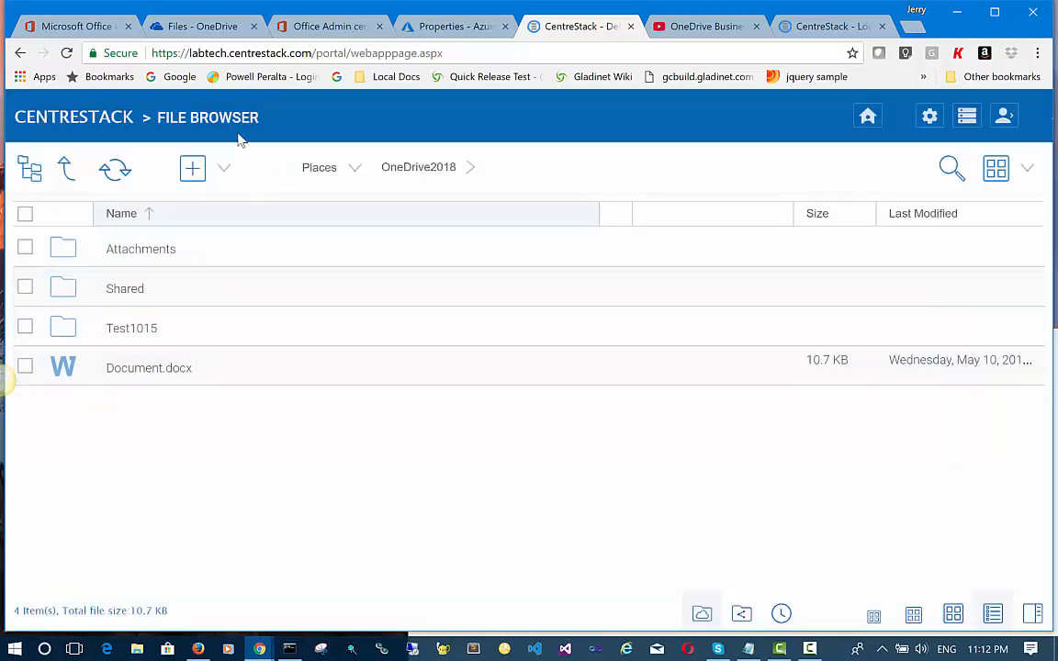
left_click(215, 22)
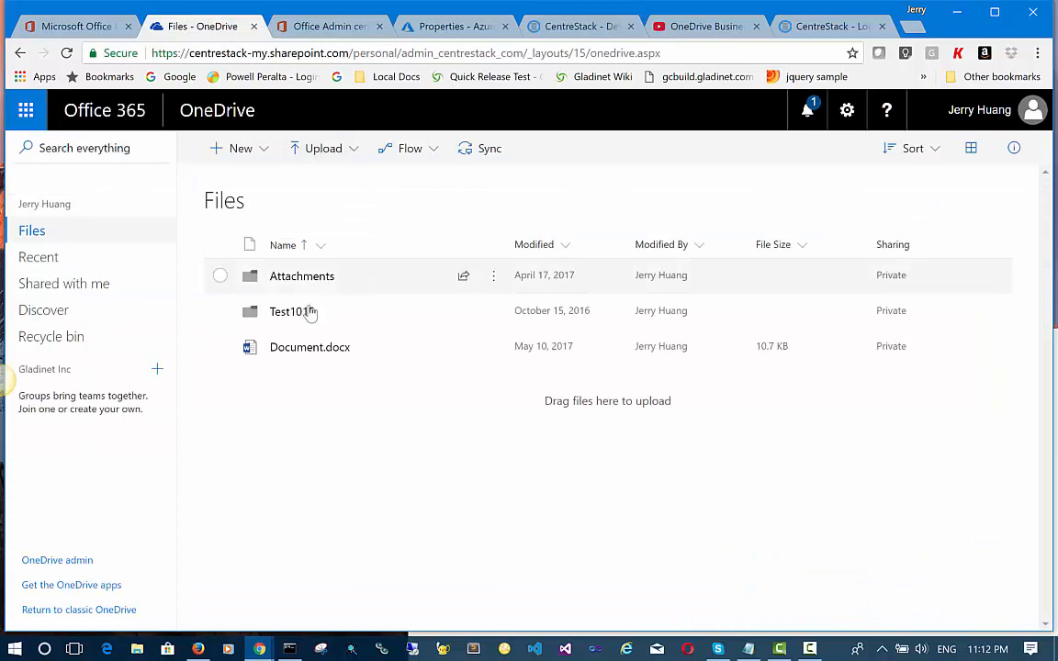
Create a new OneDrive folder named 'Test2018' and open it
left_click(243, 149)
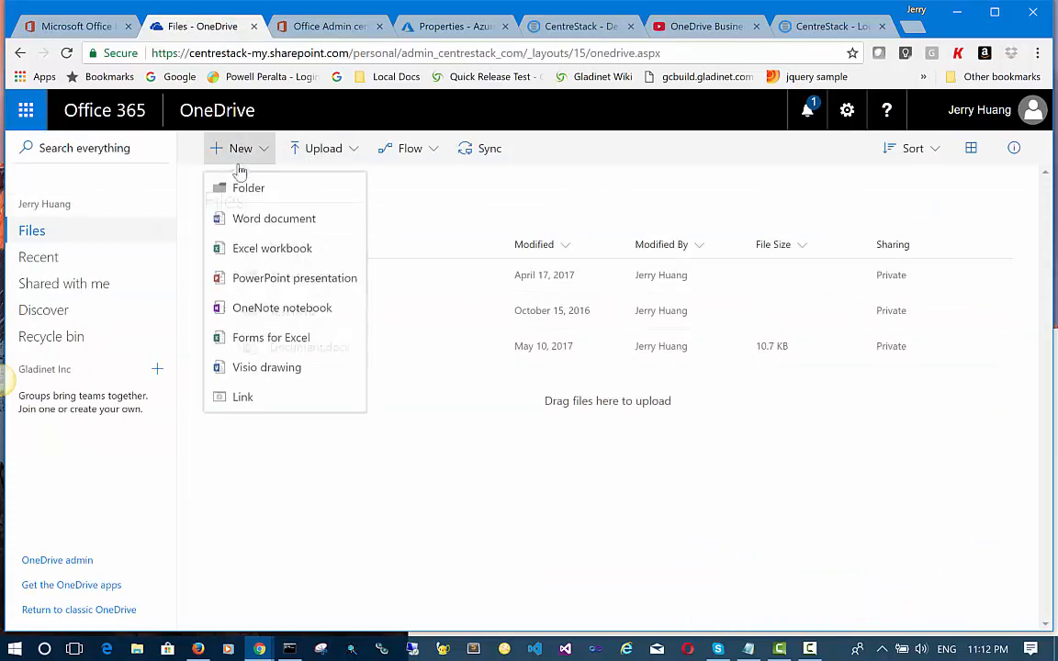
left_click(250, 197)
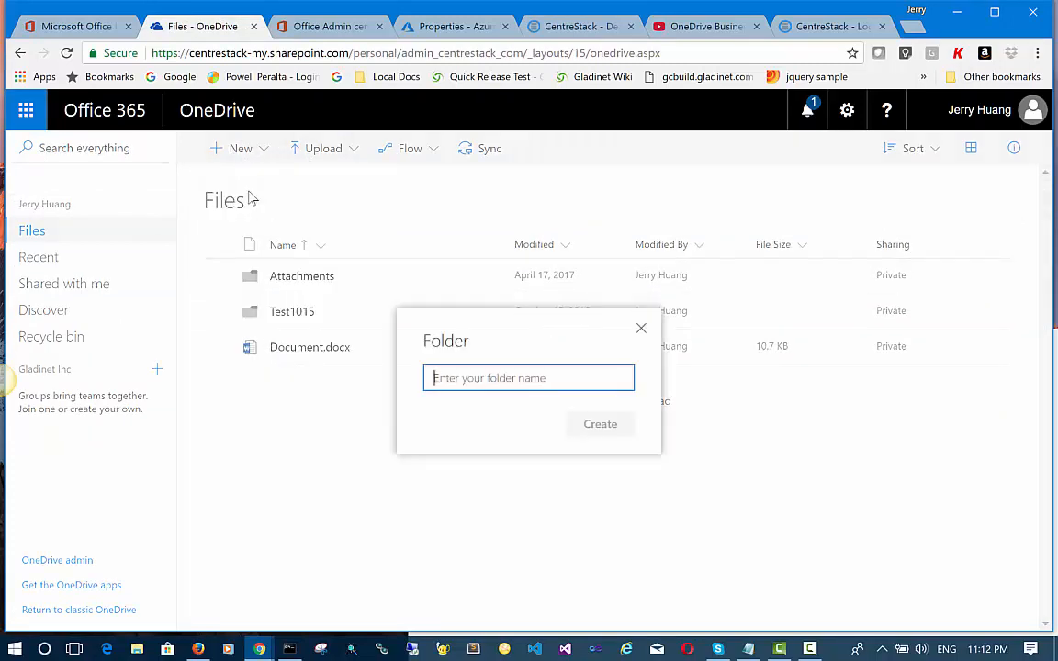
type("Test2018")
key("Return")
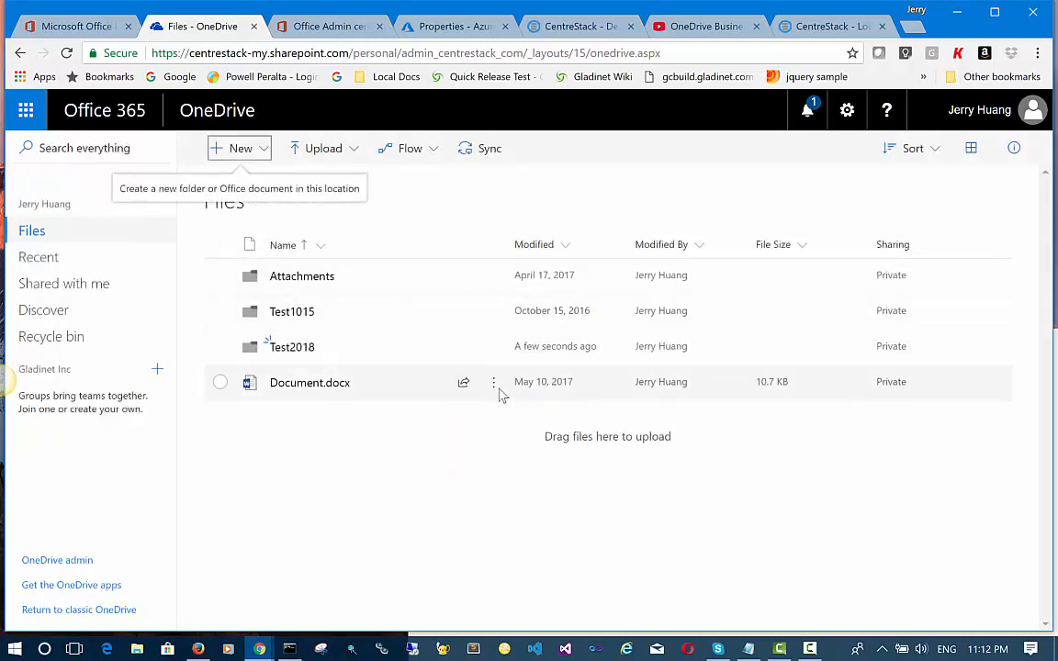
left_click(292, 349)
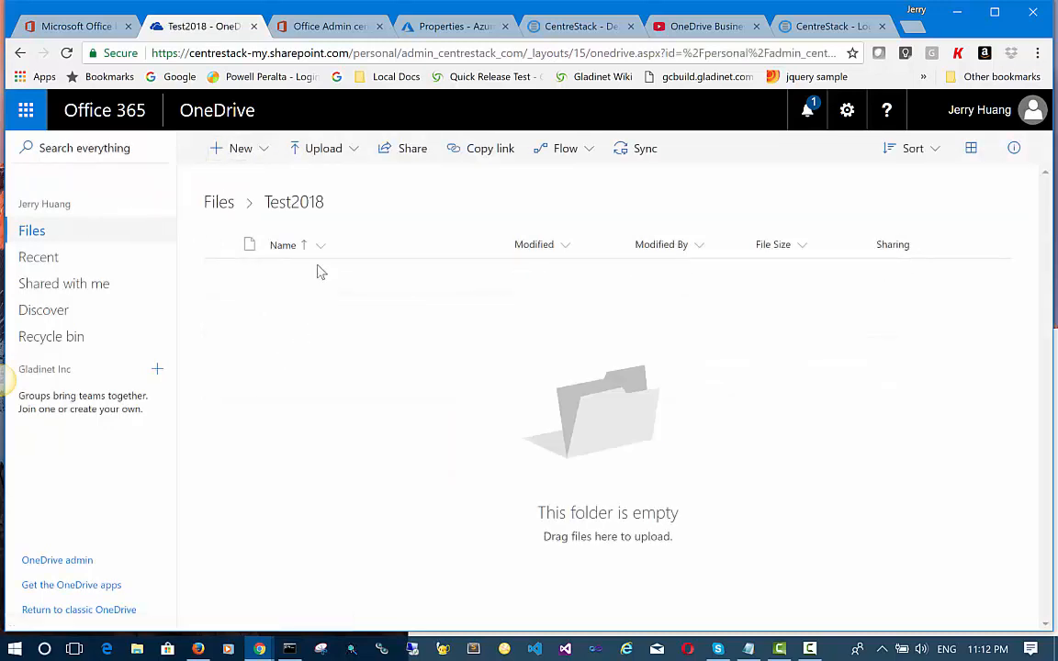
Upload synology.PNG from the Pictures folder into Test2018
left_click(317, 154)
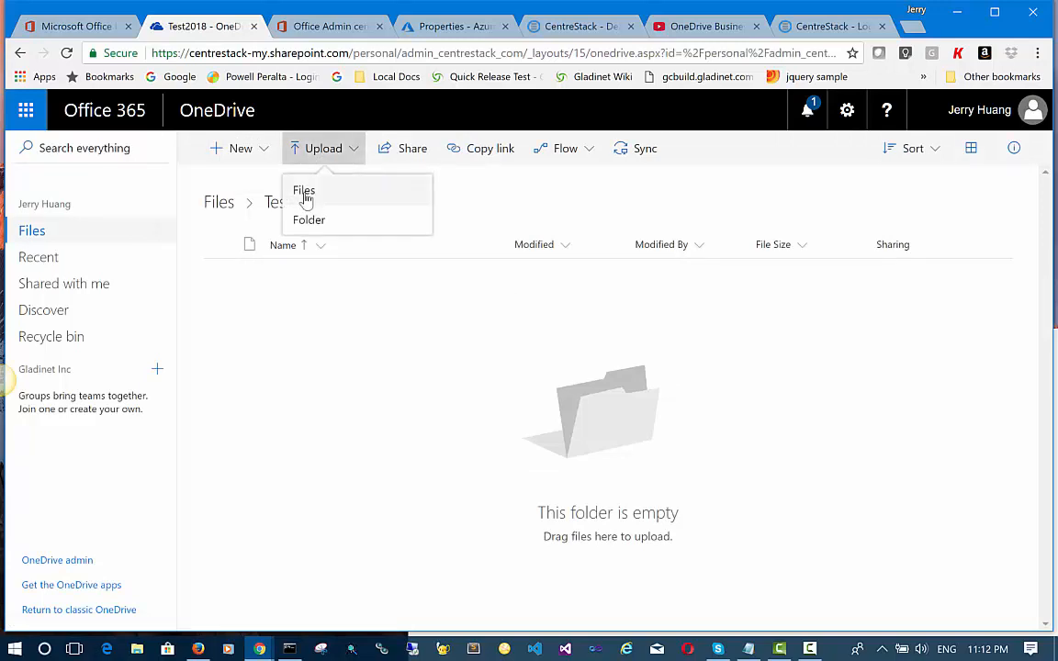
left_click(306, 191)
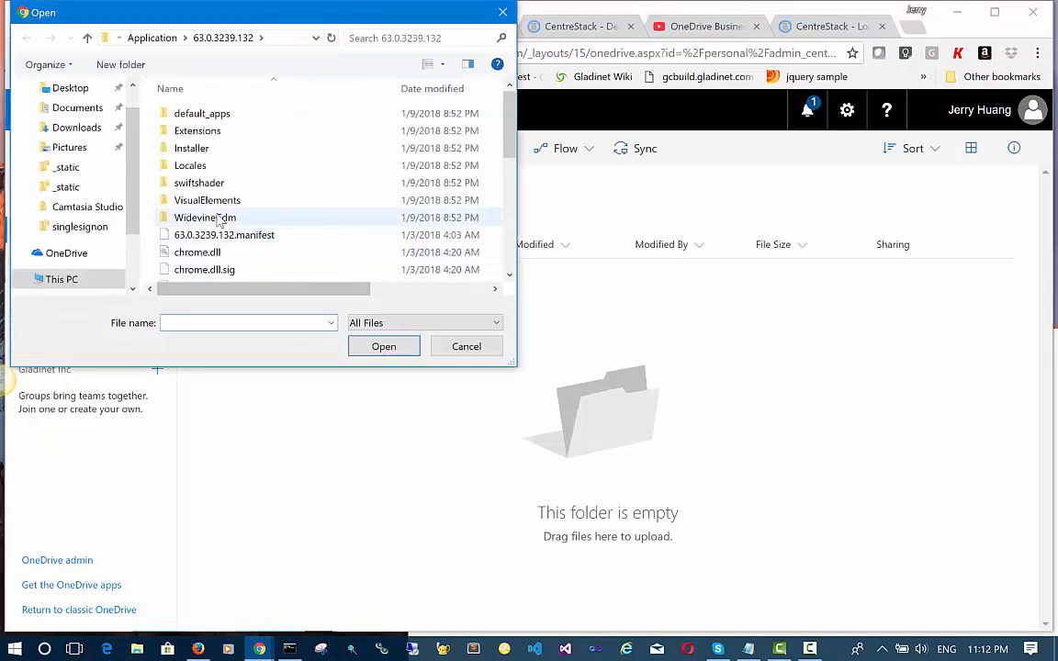
left_click(70, 147)
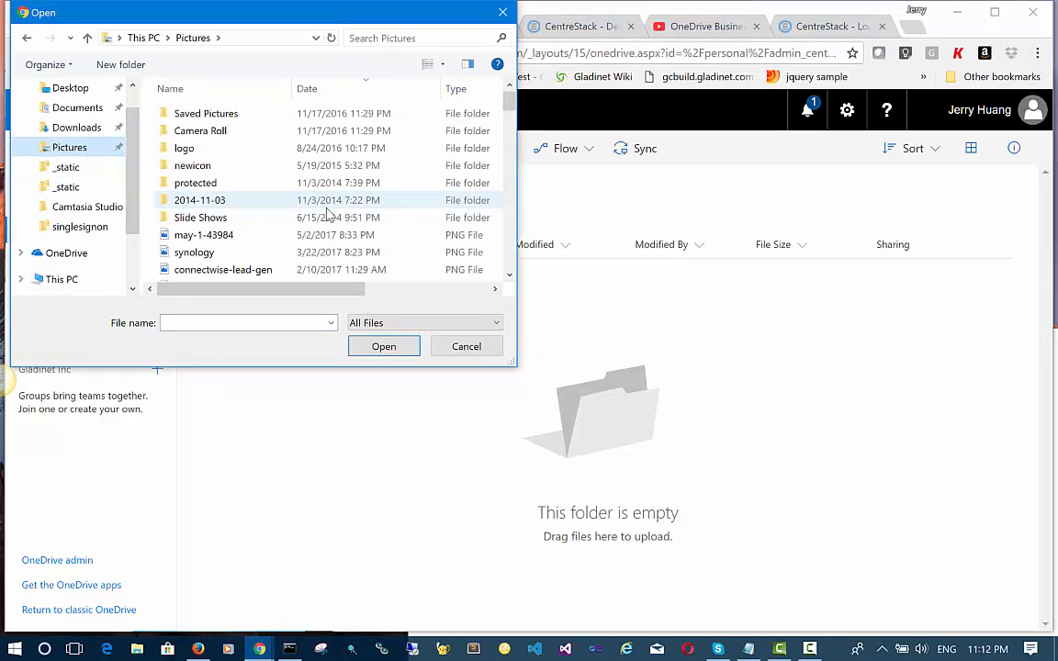
scroll(313, 216, "down", 3)
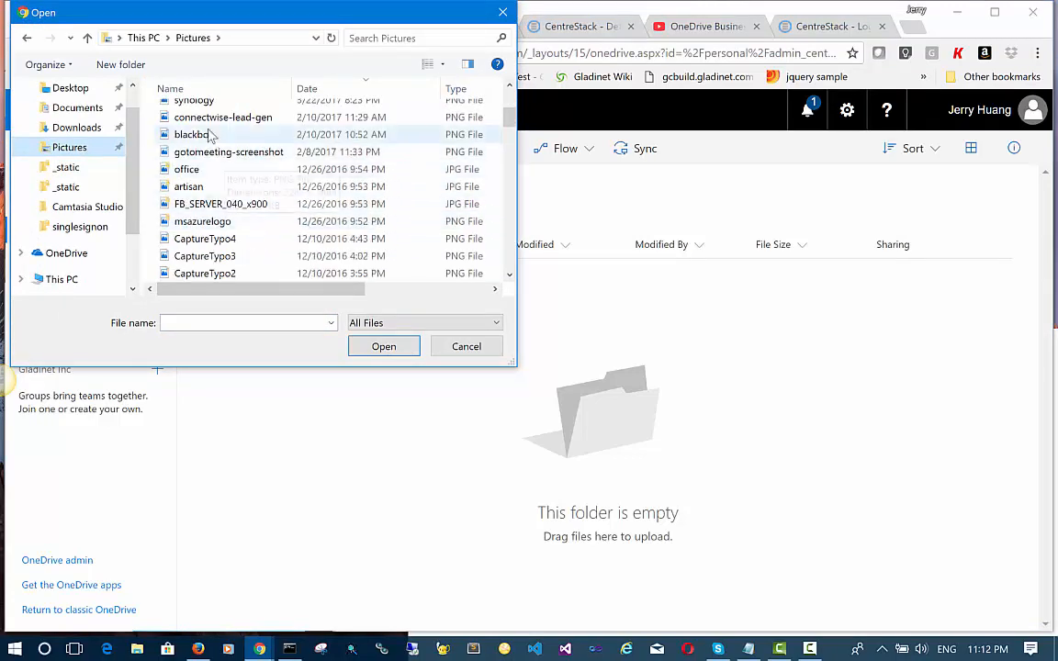
left_click(202, 101)
left_click(386, 347)
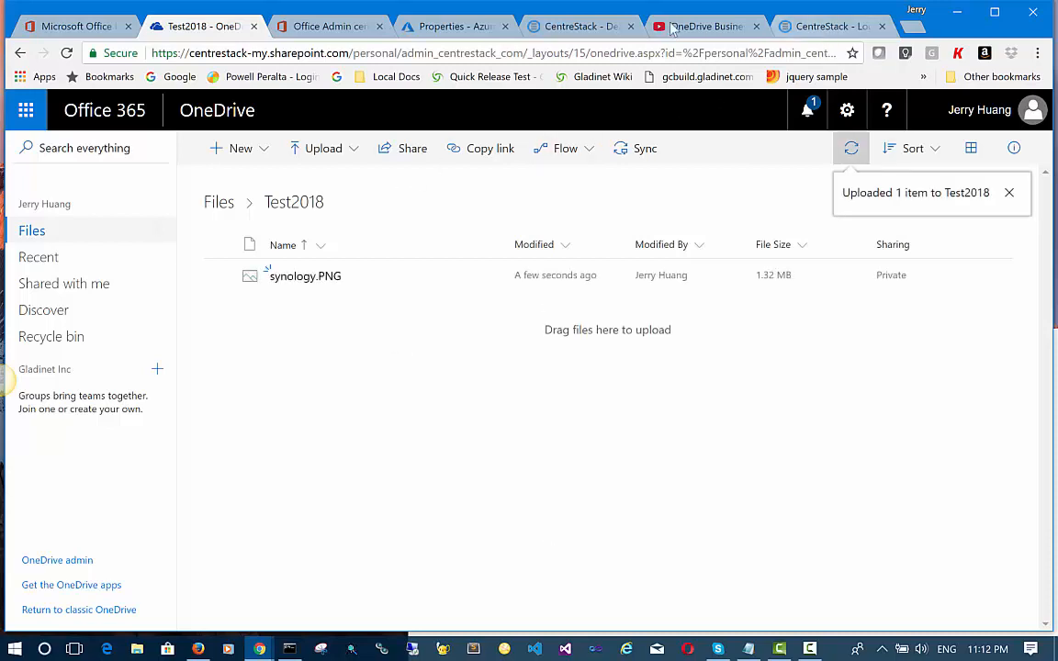
left_click(542, 26)
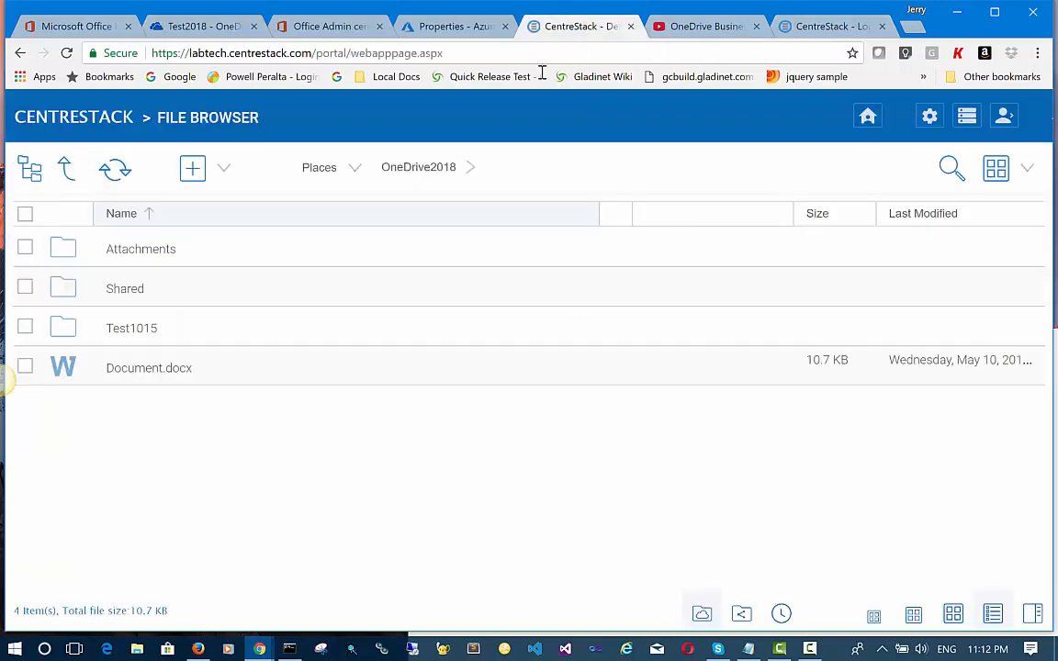
Refresh OneDrive2018 in CentreStack, open Test2018, and show synology.PNG in large icon view
left_click(116, 170)
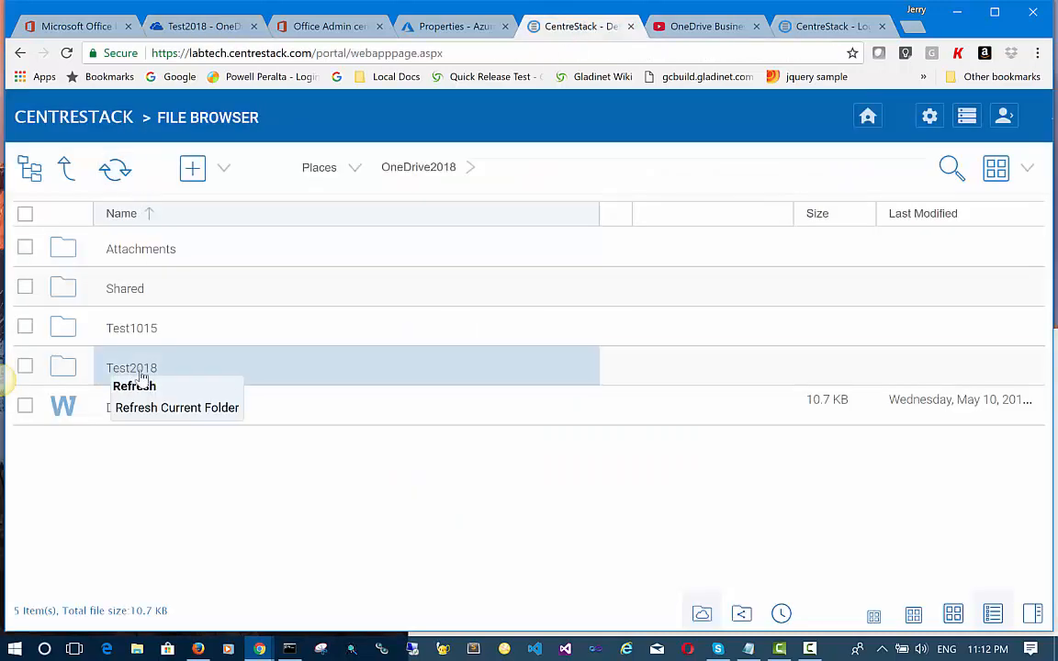
left_click(138, 370)
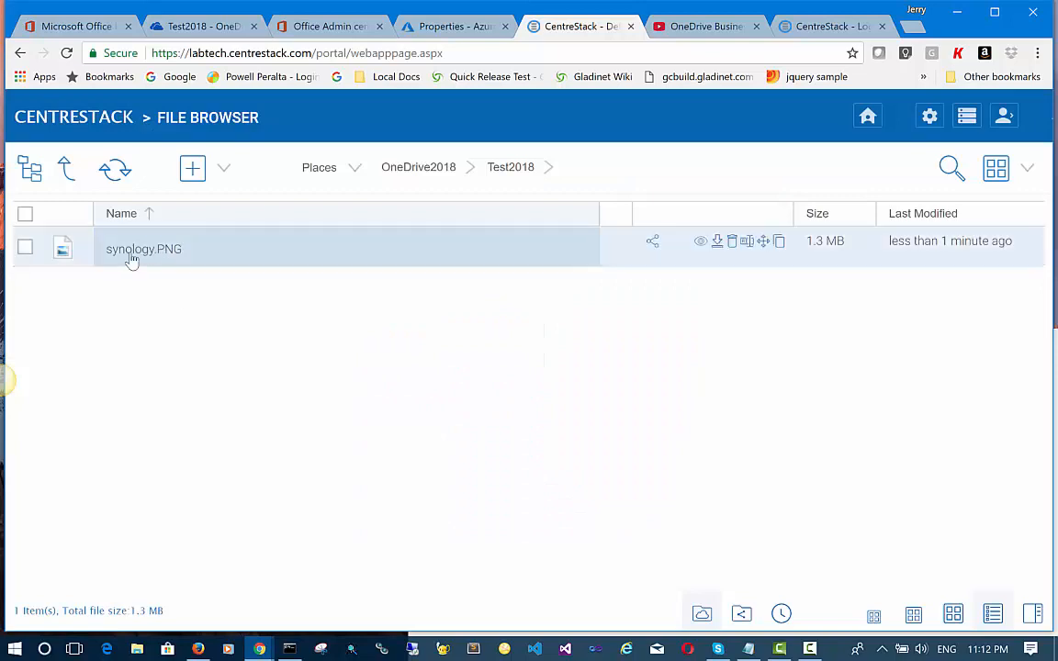
left_click(1030, 173)
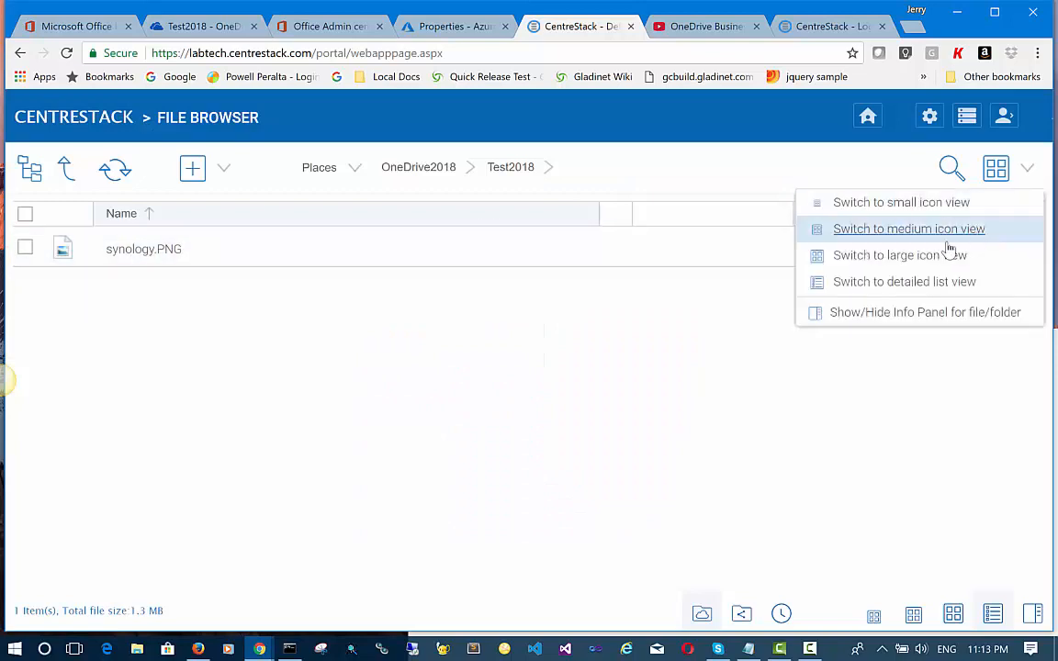
left_click(916, 261)
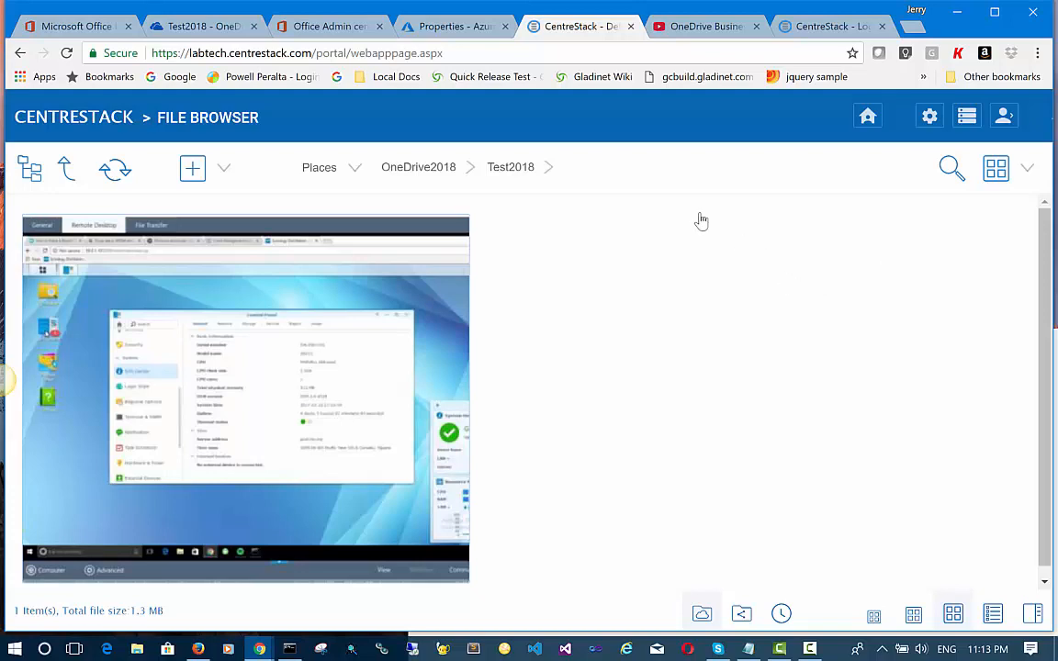
Show the OneDrive Test2018 folder in tile view, then return to CentreStack
left_click(204, 26)
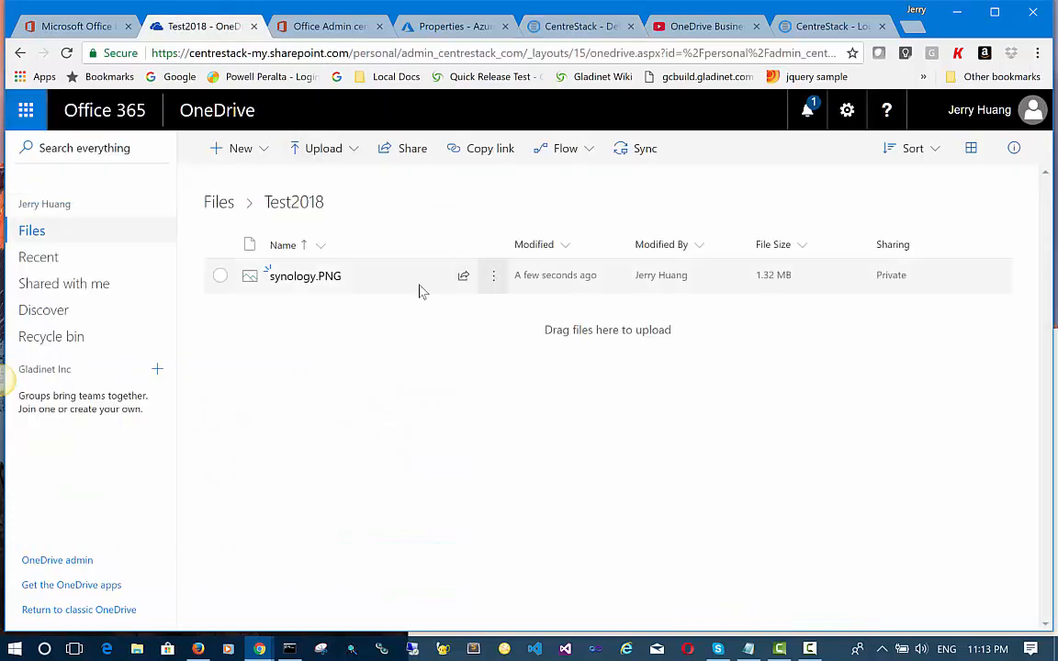
left_click(972, 151)
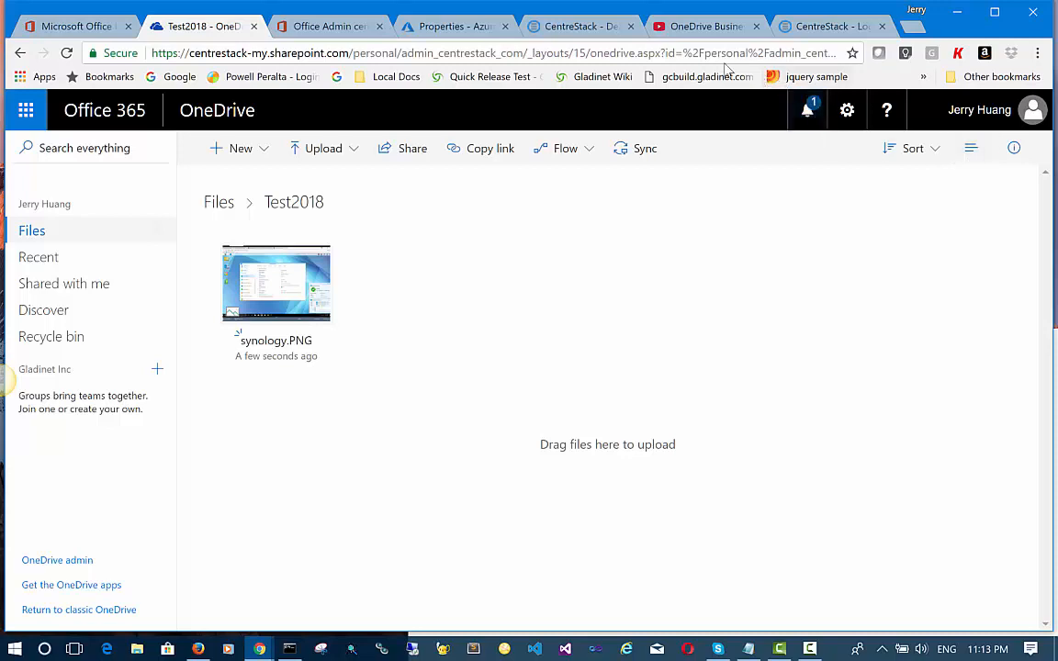
left_click(567, 32)
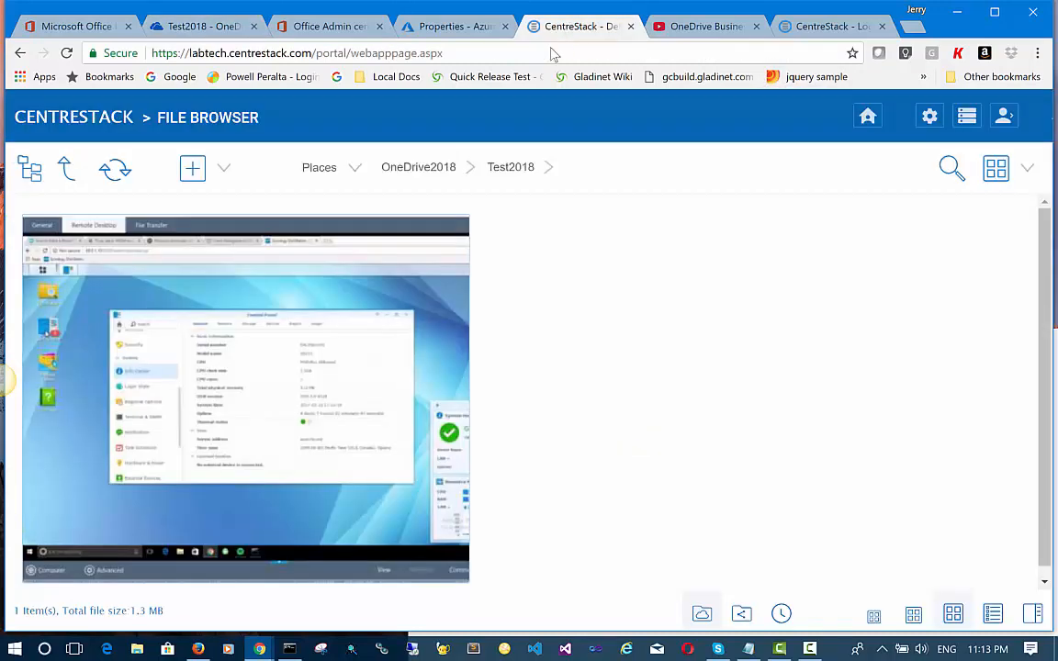
Upload msazurelogo from Pictures into CentreStack's Test2018 folder, then go back to OneDrive
left_click(227, 172)
left_click(244, 201)
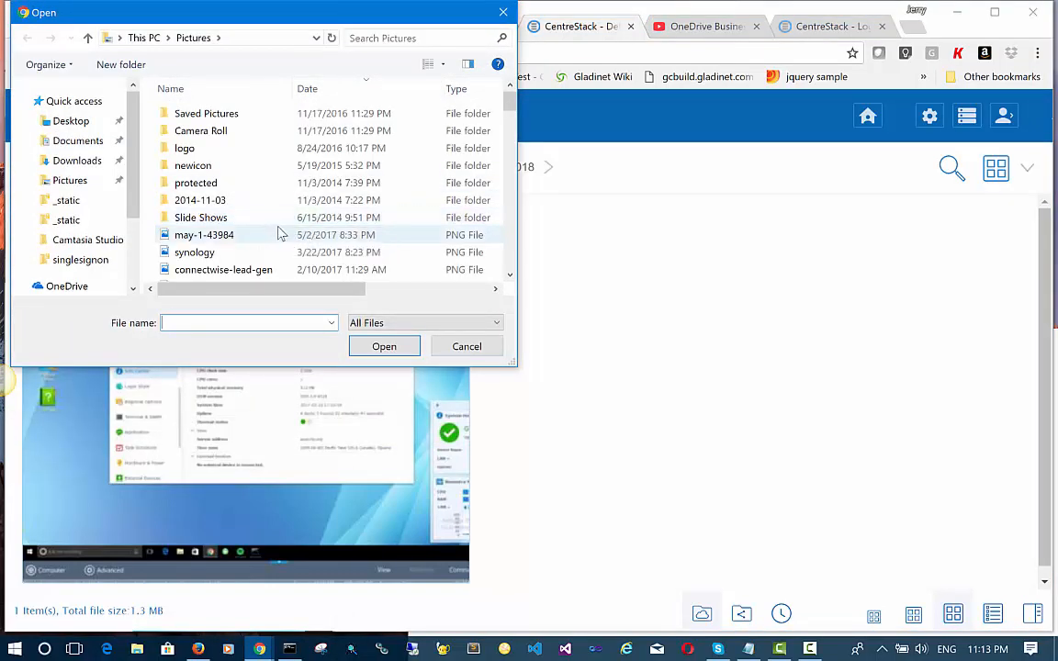
left_click(512, 276)
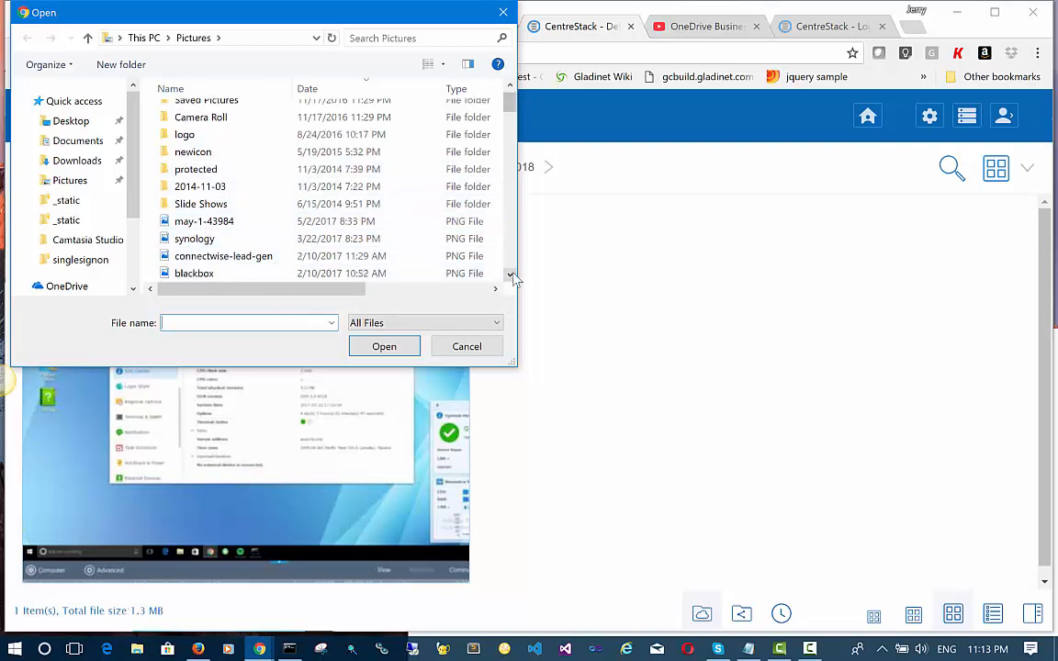
left_click(512, 276)
left_click(511, 275)
left_click(512, 276)
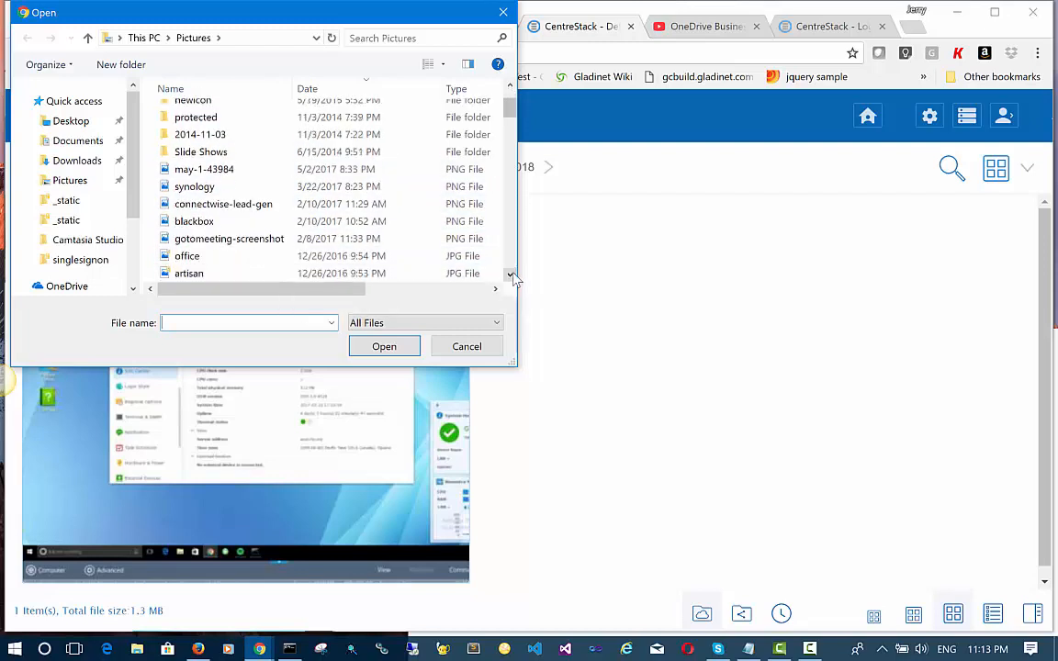
left_click(512, 276)
left_click(511, 276)
left_click(512, 275)
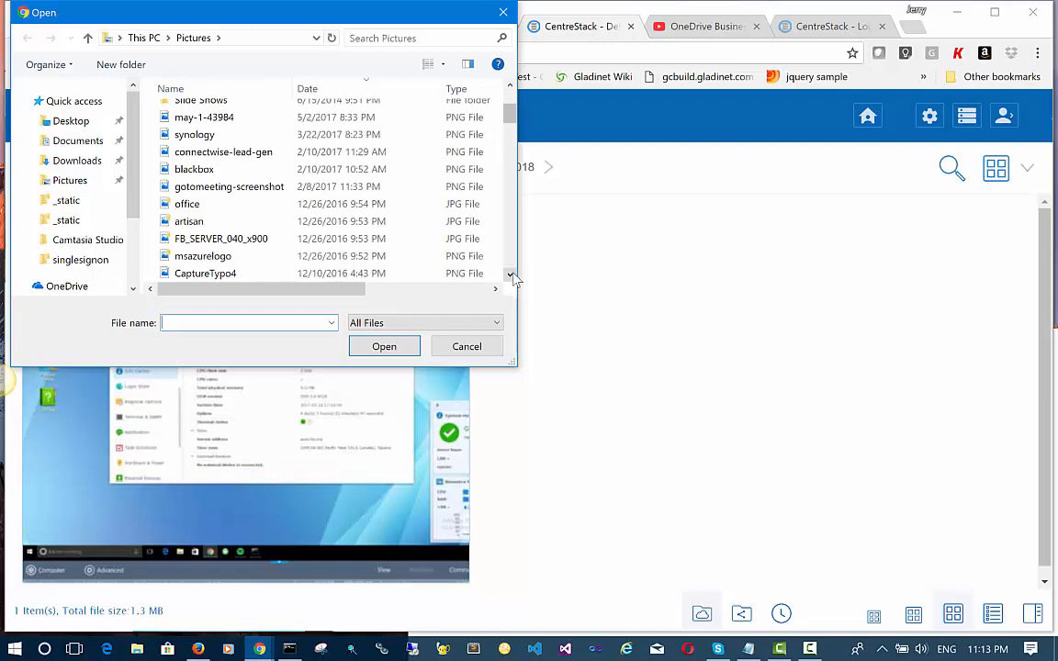
left_click(287, 256)
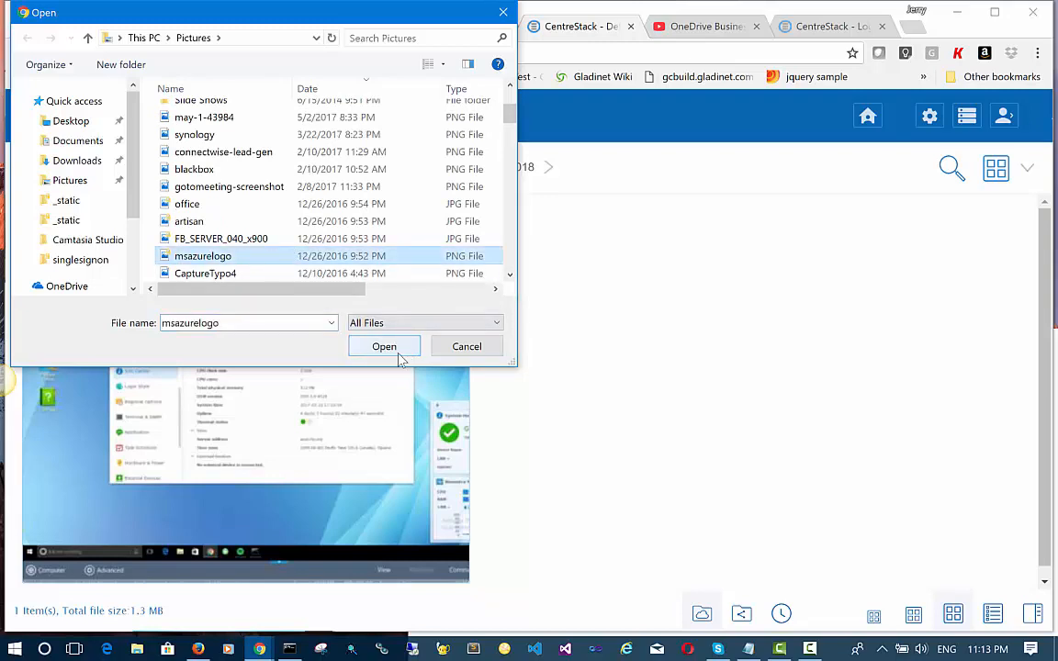
left_click(384, 347)
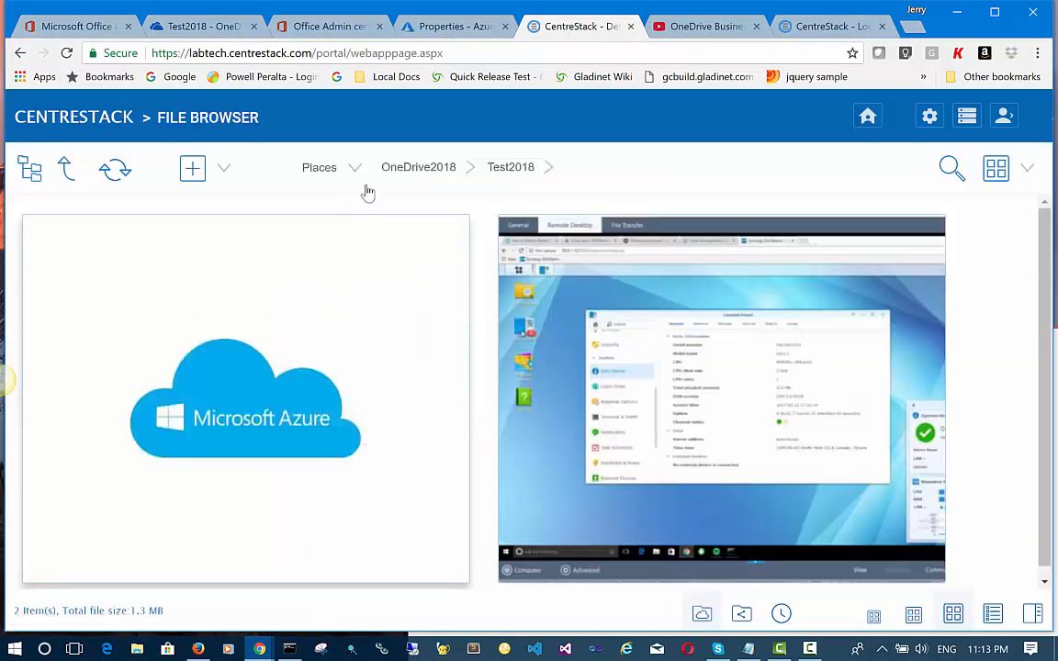
left_click(181, 26)
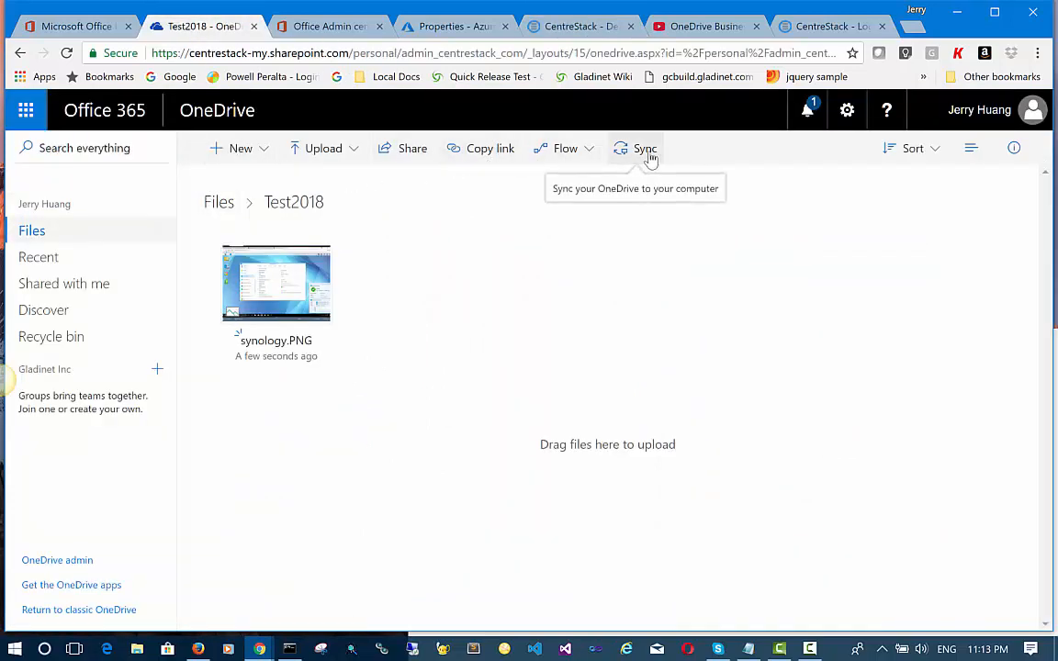
Reload OneDrive's Test2018 folder and sort by Modified to show msazurelogo.png beside synology.PNG
left_click(220, 202)
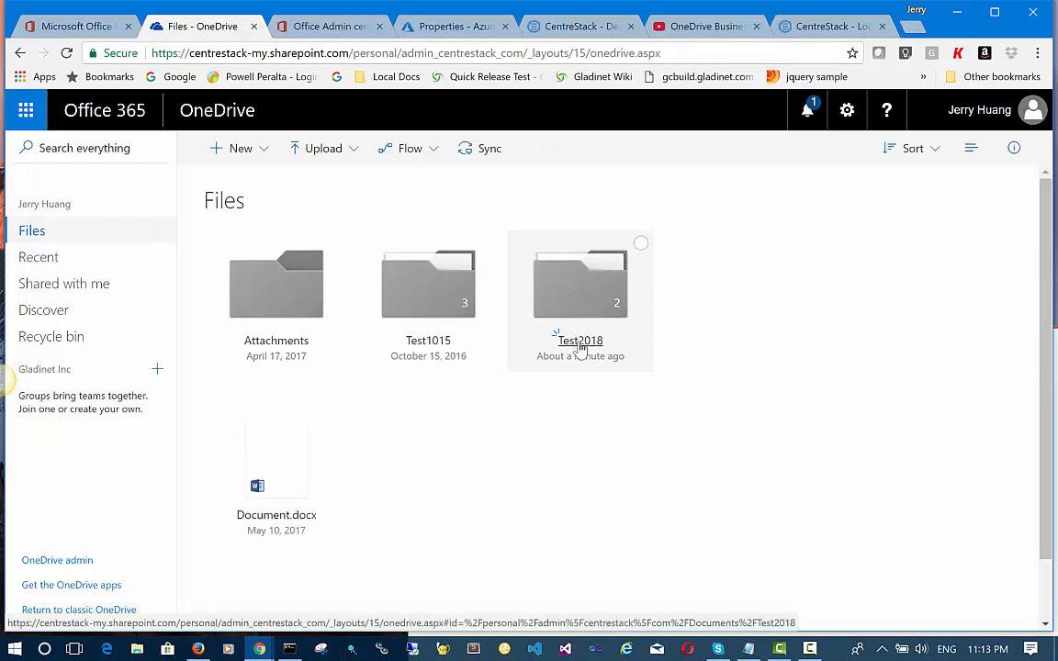
left_click(577, 341)
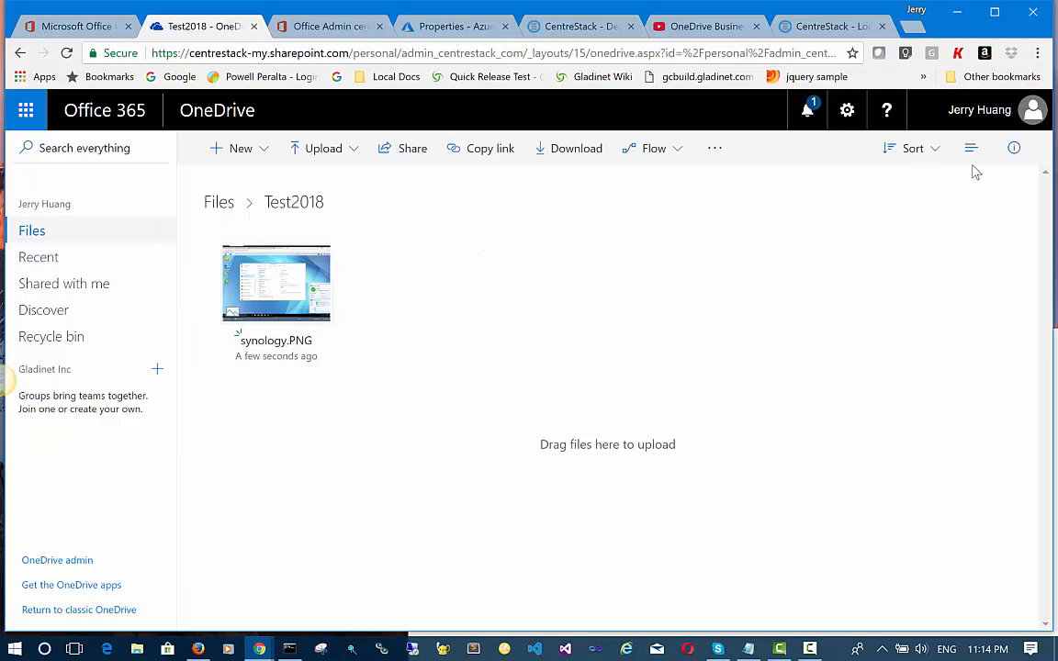
left_click(930, 155)
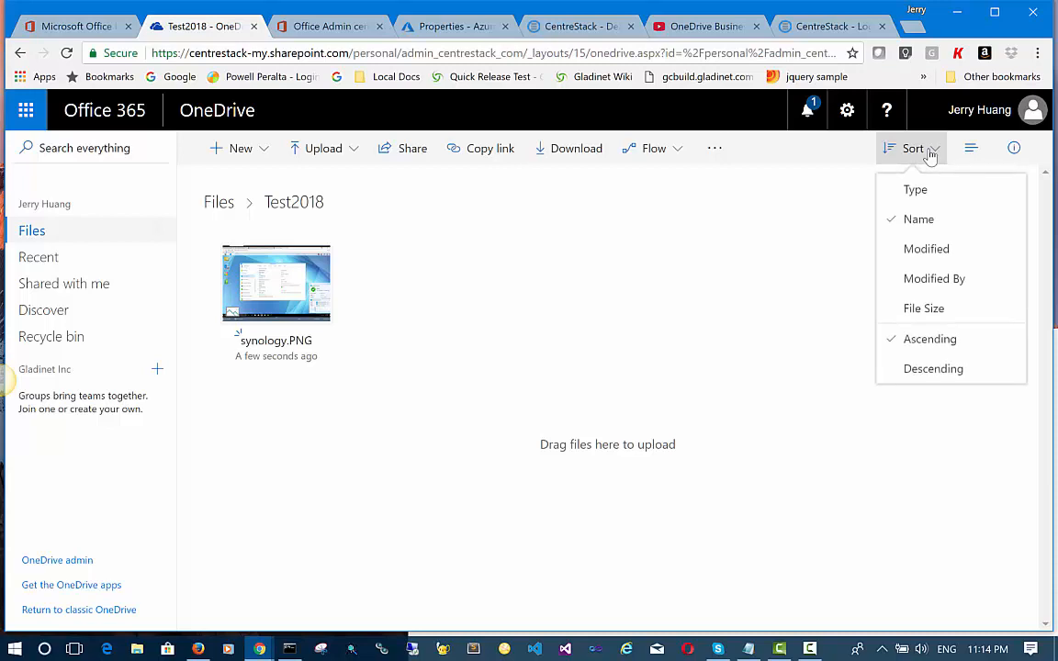
left_click(935, 251)
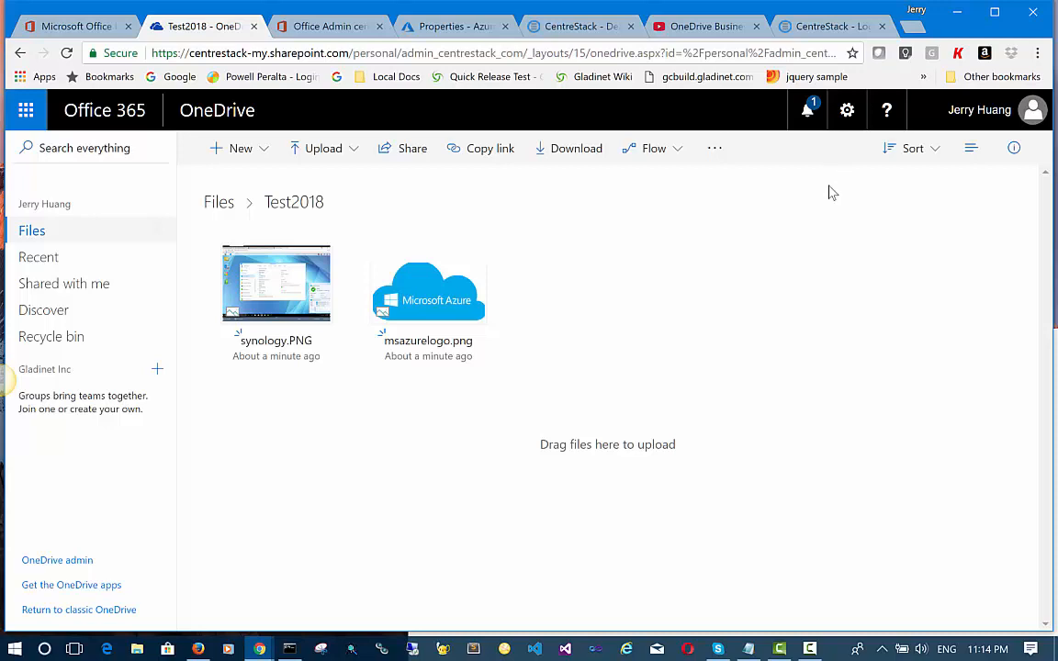
left_click(809, 650)
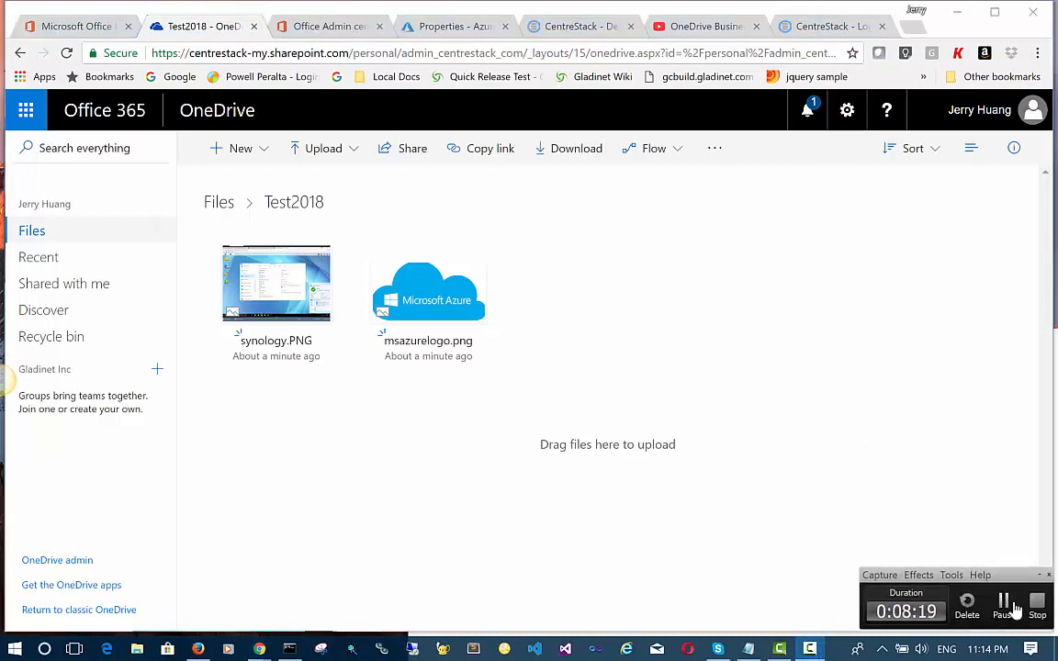